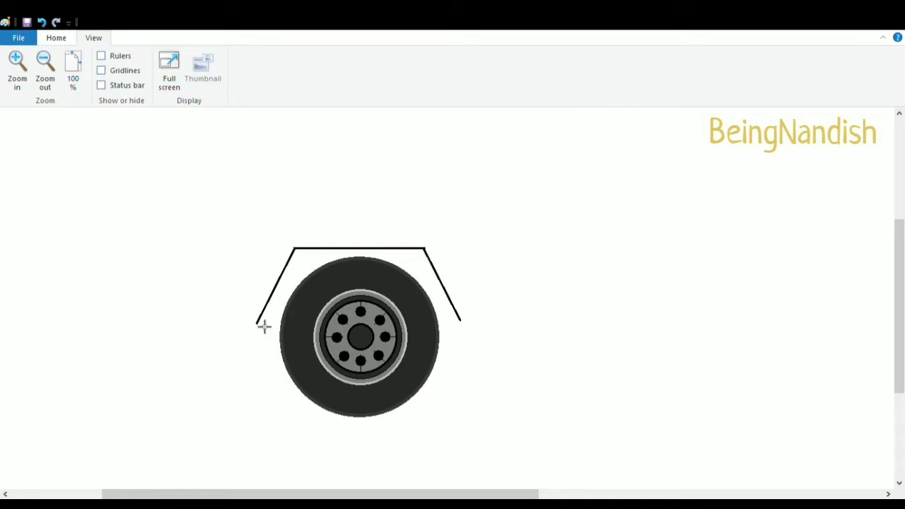
Duplicate the wheel with its fender and place the copy further along the ground line as the rear wheel
left_click(45, 67)
left_click(56, 37)
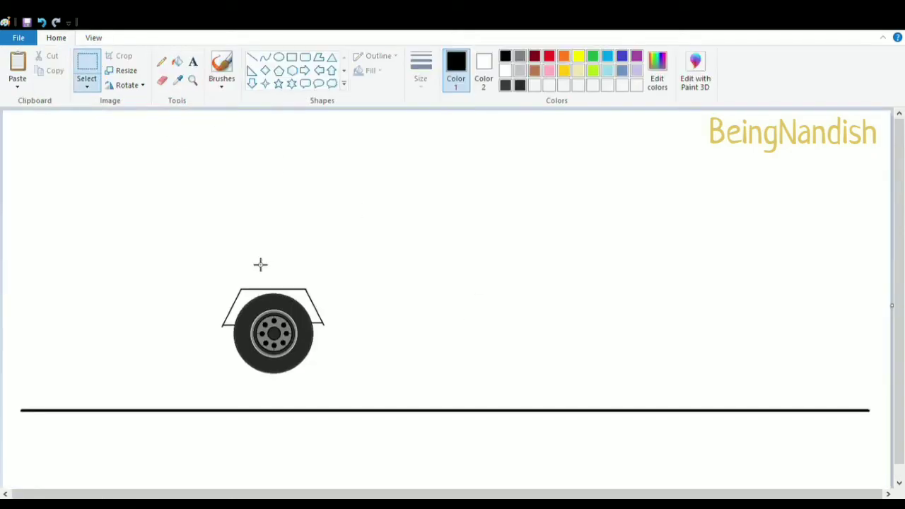
left_click_drag(204, 255, 330, 374)
left_click_drag(295, 327, 187, 362)
key("ctrl+c")
key("ctrl+v")
left_click_drag(71, 186, 596, 369)
left_click(252, 57)
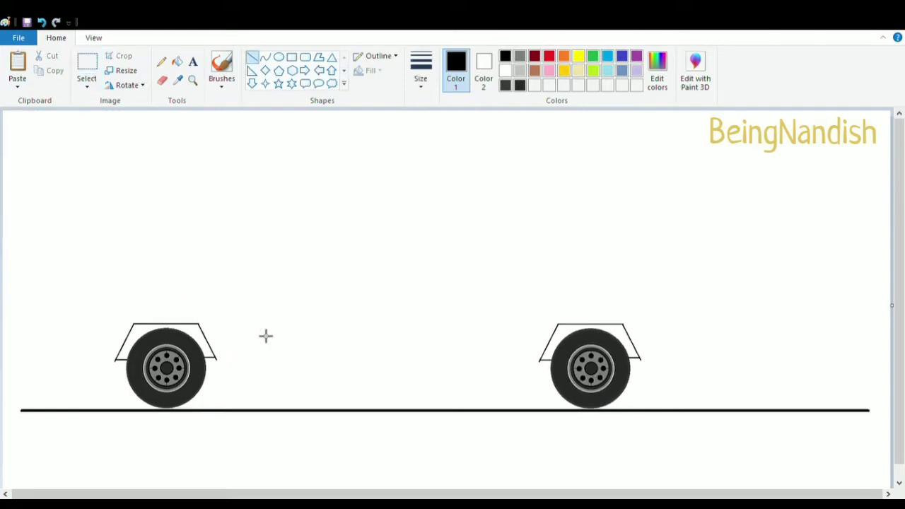
left_click_drag(216, 361, 526, 361)
left_click(41, 22)
left_click_drag(215, 359, 539, 360)
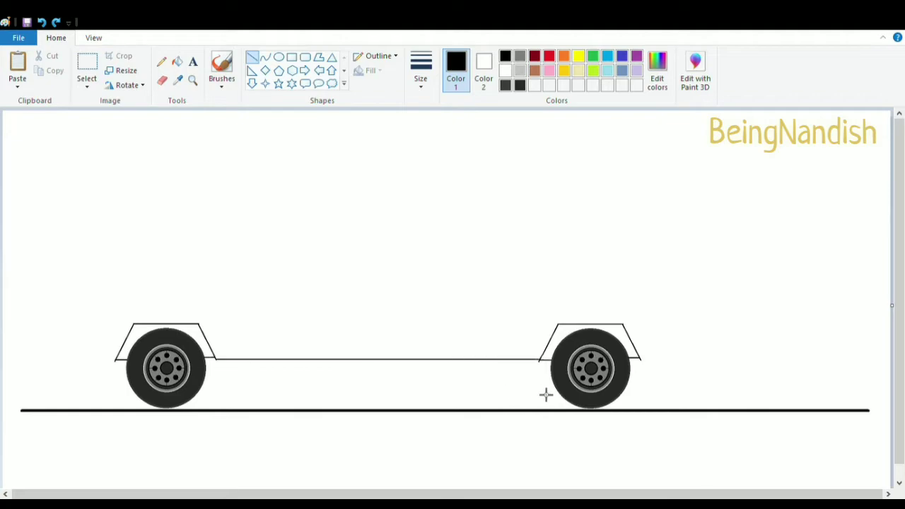
left_click(41, 24)
Flip the rear wheel and its fender horizontally
left_click(87, 62)
mouse_move(526, 283)
left_mouse_down()
mouse_move(621, 426)
mouse_move(667, 448)
left_mouse_up()
left_click(127, 85)
left_click(145, 161)
Draw the lower body lines joining the two fenders and extending past the rear wheel
left_click(253, 57)
left_click_drag(216, 360, 494, 397)
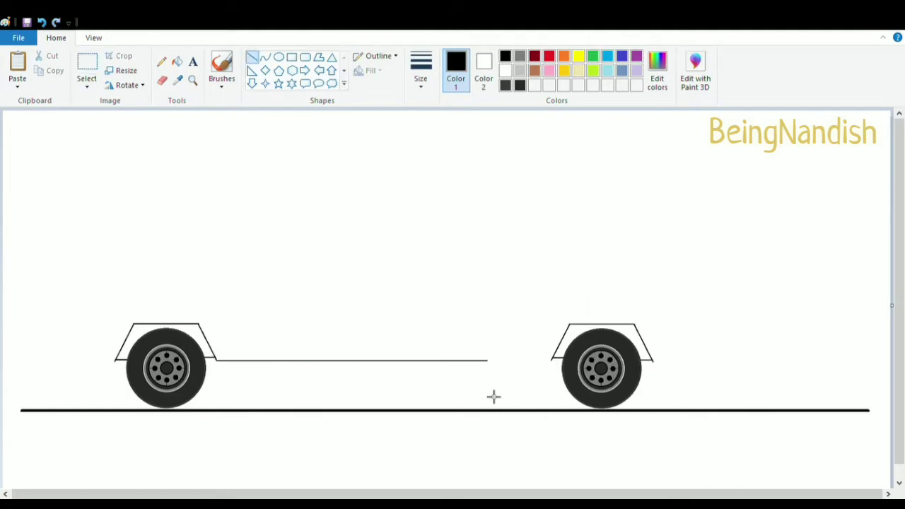
left_click_drag(652, 361, 730, 362)
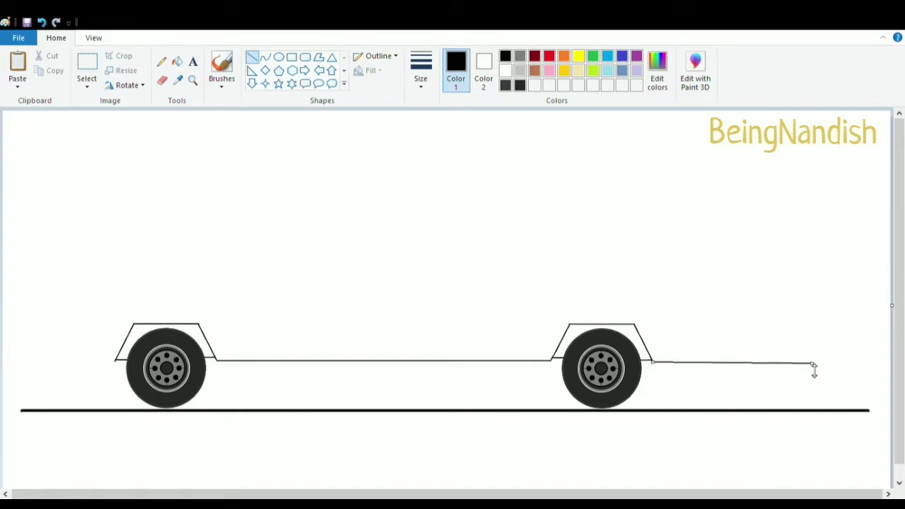
left_click_drag(813, 367, 826, 362)
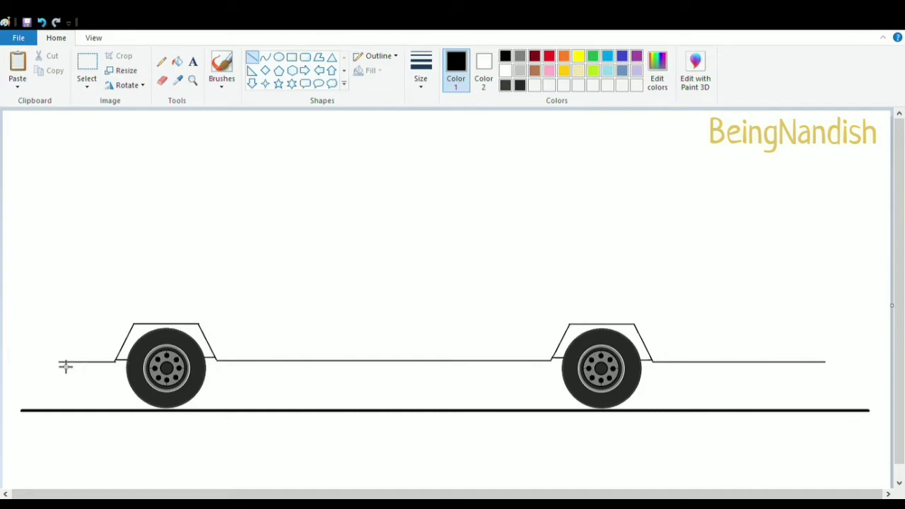
Draw a long horizontal roof line above the wheels and extend its front end
left_click_drag(113, 195, 809, 218)
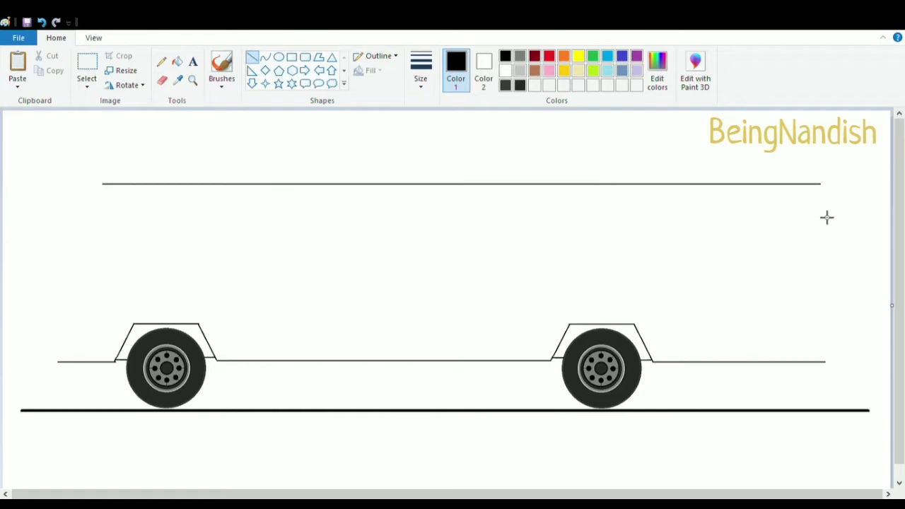
left_click_drag(491, 191, 490, 178)
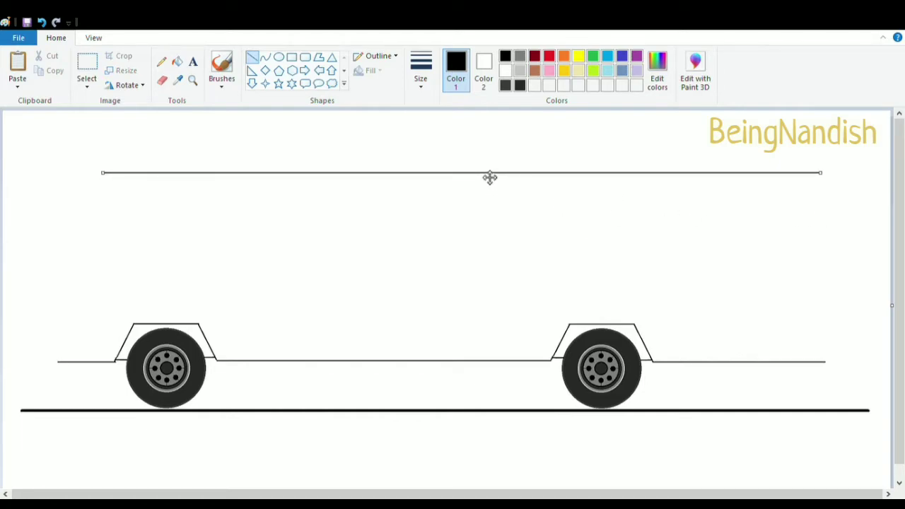
left_click_drag(103, 178, 78, 178)
scroll(162, 152, "down", 1)
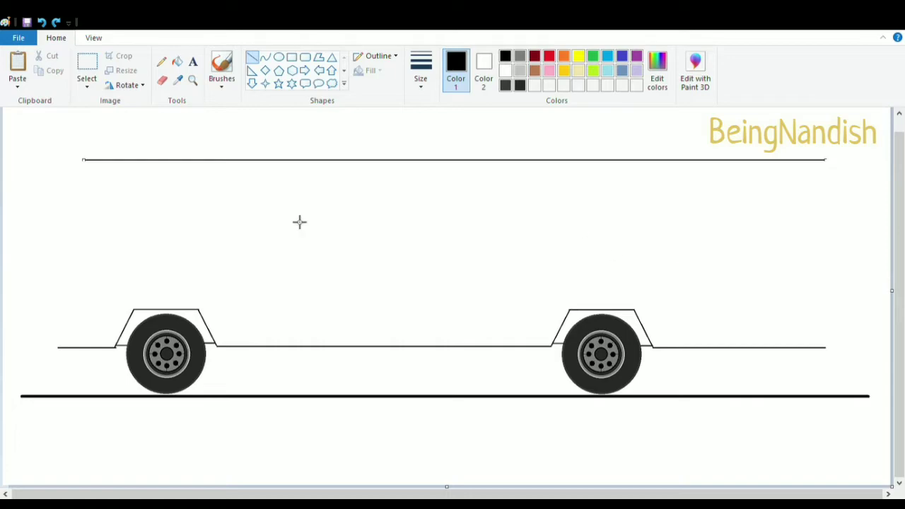
Draw the curved front slope of the bus running down from the roof line
left_click(93, 38)
left_click(16, 63)
left_click(56, 38)
left_click(265, 57)
mouse_move(164, 115)
left_mouse_down()
mouse_move(78, 334)
mouse_move(88, 307)
left_mouse_up()
left_click(149, 121)
left_click(149, 121)
left_click_drag(87, 215, 71, 213)
scroll(259, 203, "down", 3)
scroll(247, 282, "up", 3)
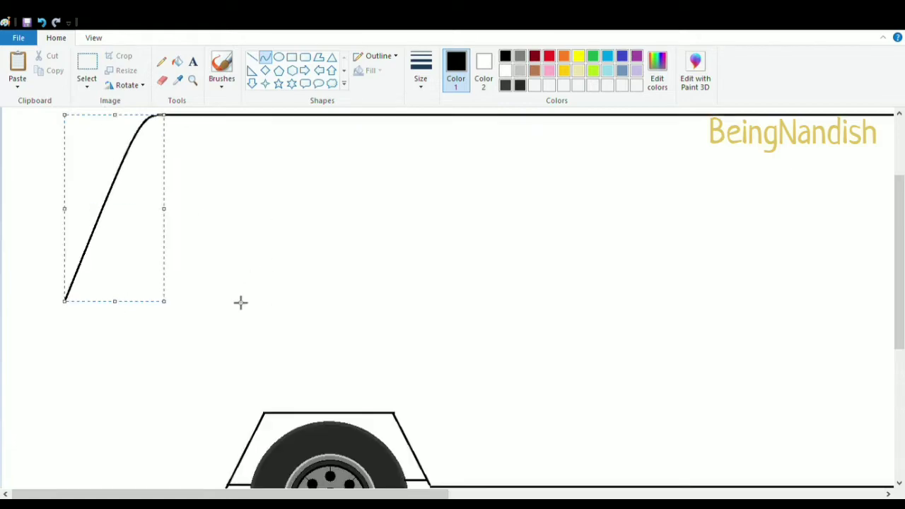
scroll(227, 294, "down", 3)
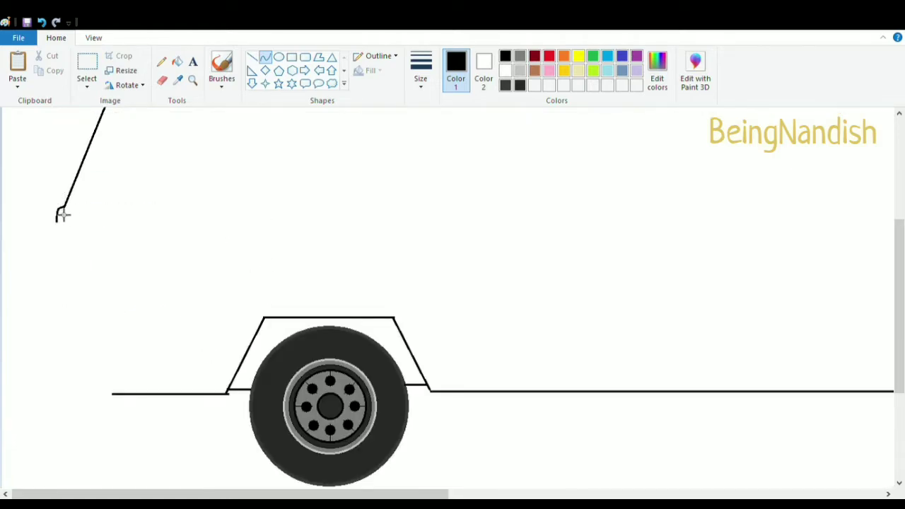
Draw the vertical front edge of the bus down to the lower body line
left_click(252, 57)
mouse_move(57, 212)
left_mouse_down()
mouse_move(83, 354)
mouse_move(113, 393)
mouse_move(61, 396)
left_mouse_up()
left_click(265, 57)
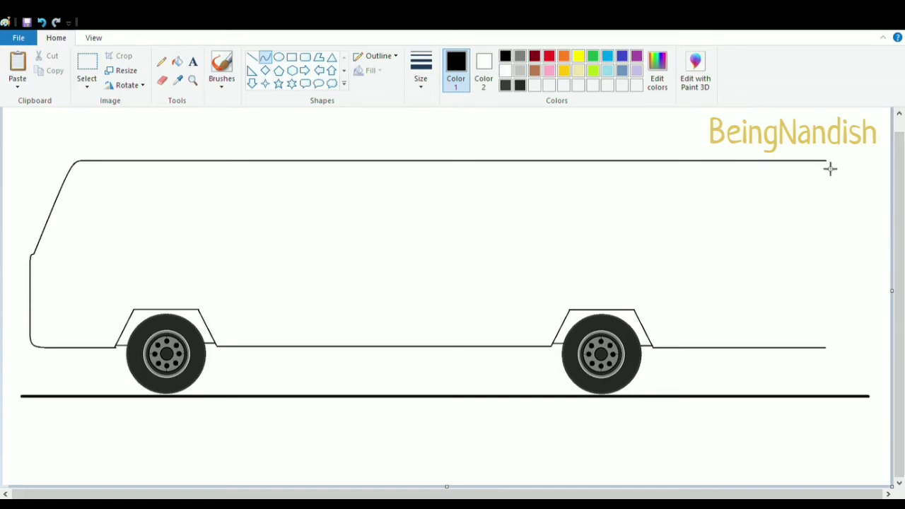
Draw the rear vertical edge of the bus from the roof line down to the lower body line
left_click_drag(832, 167, 833, 285)
left_click_drag(834, 172, 835, 169)
scroll(743, 281, "up", 1)
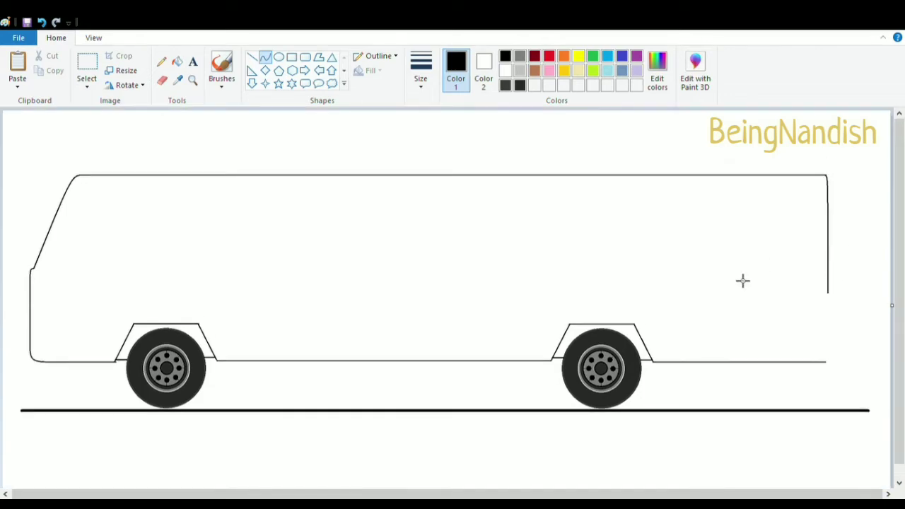
left_click(94, 38)
left_click(18, 65)
left_click_drag(365, 495, 803, 495)
scroll(371, 228, "down", 3)
left_click(56, 38)
left_click(252, 57)
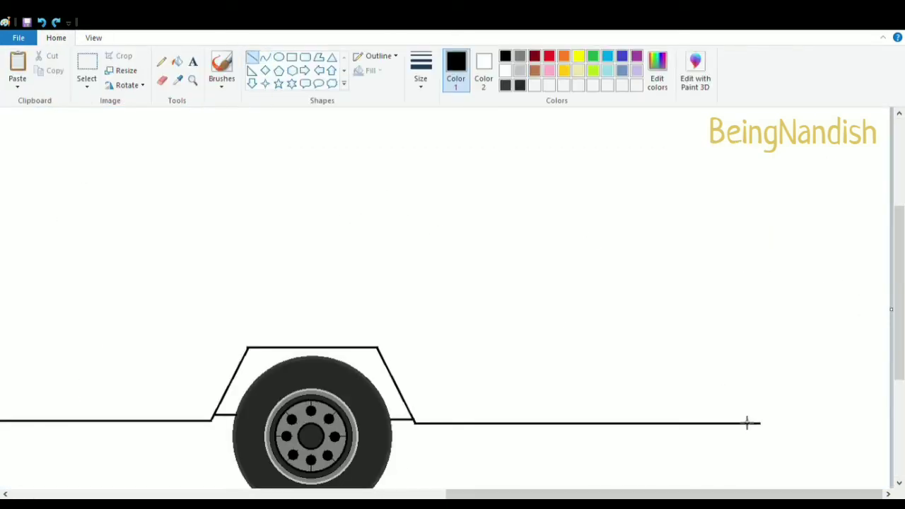
mouse_move(751, 423)
left_mouse_down()
mouse_move(804, 234)
mouse_move(760, 192)
mouse_move(761, 152)
left_mouse_up()
scroll(707, 259, "up", 3)
left_click_drag(761, 243, 761, 157)
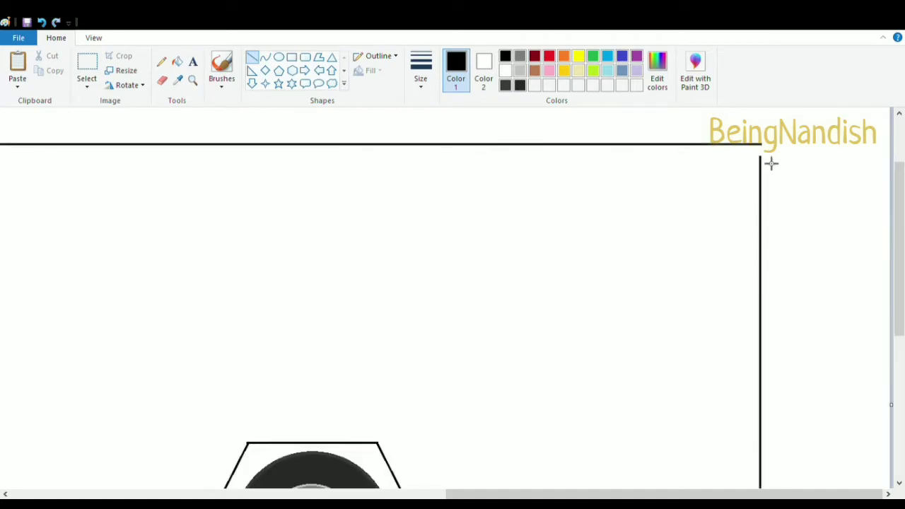
Erase the rear top corner and redraw it as a rounded curve
left_click(93, 38)
left_click(18, 62)
left_click_drag(468, 494, 687, 497)
left_click(56, 38)
left_click(162, 81)
left_click_drag(620, 178, 629, 210)
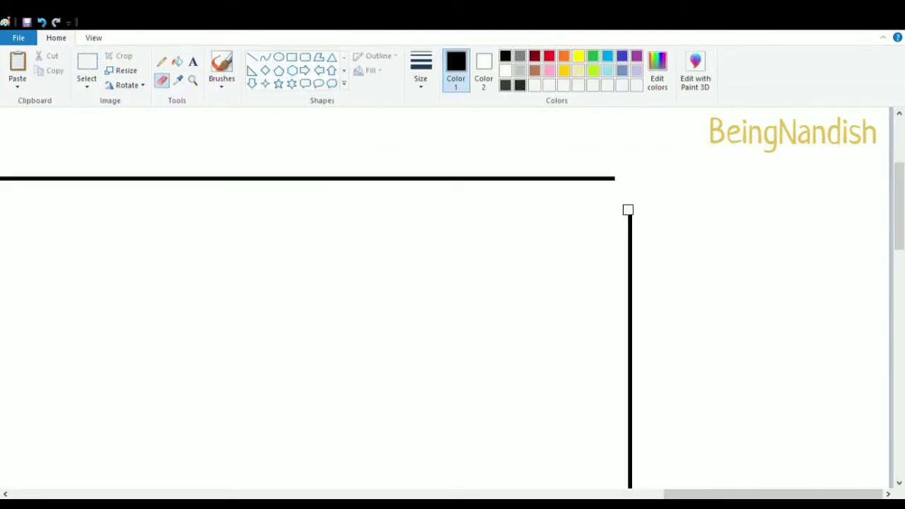
left_click(265, 57)
left_click_drag(603, 178, 630, 217)
left_click_drag(618, 196, 629, 183)
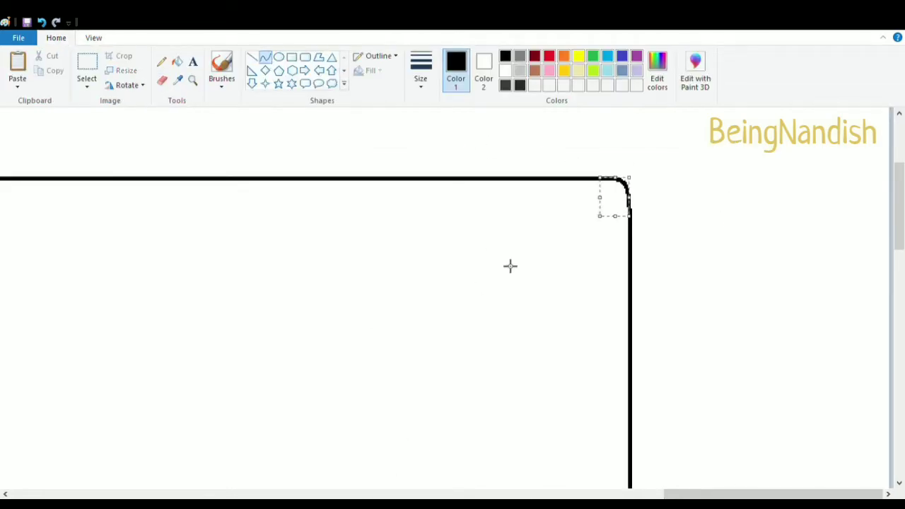
Draw a horizontal line just below the roof to form a roof strip
scroll(509, 267, "down", 3)
left_click(94, 38)
left_click(45, 76)
scroll(315, 226, "up", 1)
left_click(45, 77)
scroll(315, 226, "up", 1)
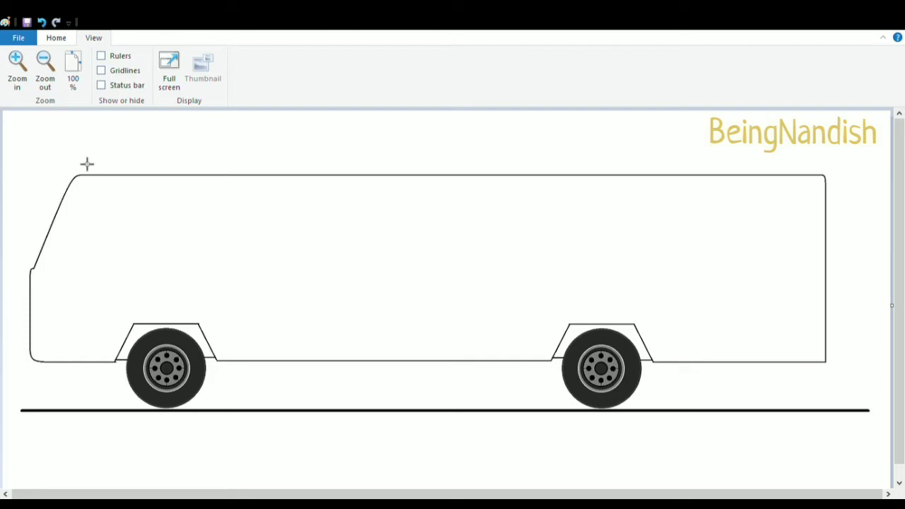
left_click(56, 38)
left_click(252, 57)
left_click_drag(69, 188, 836, 271)
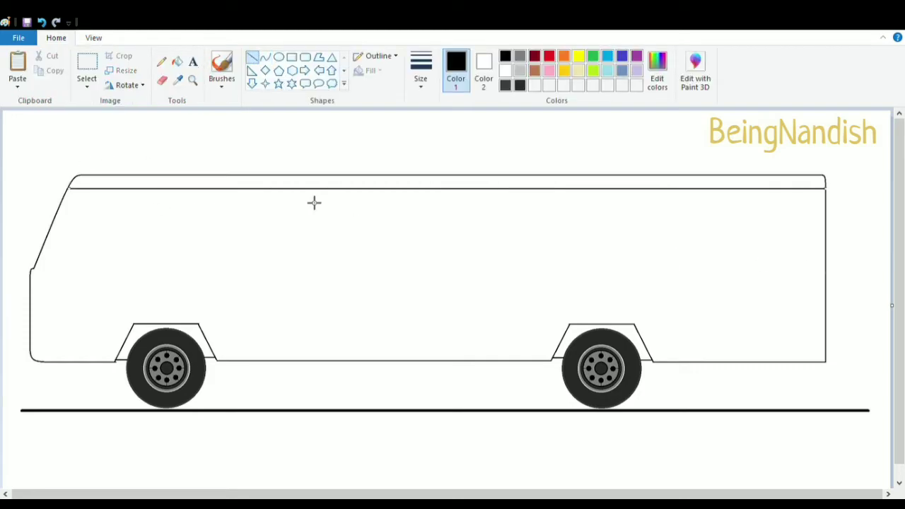
key("ctrl+z")
left_click_drag(68, 190, 828, 278)
Draw a long rectangle below the roof strip for the window band
left_click(292, 59)
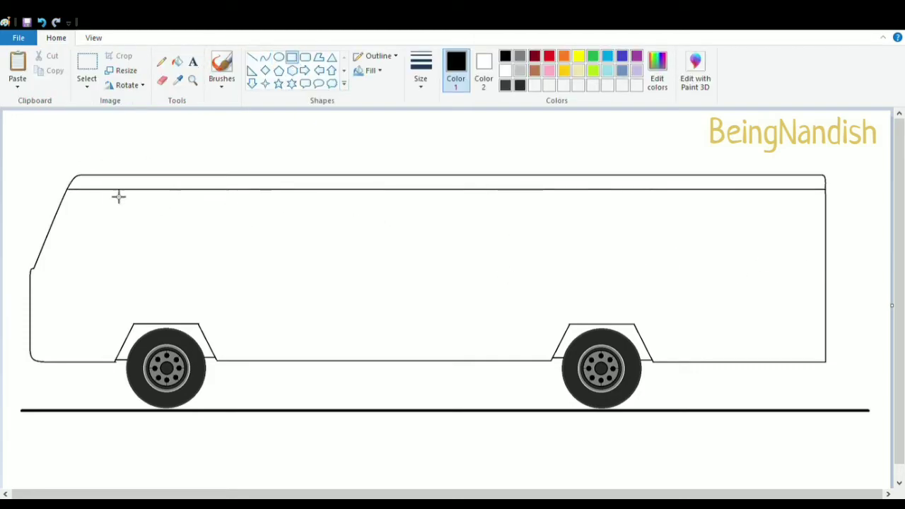
left_click_drag(86, 198, 821, 257)
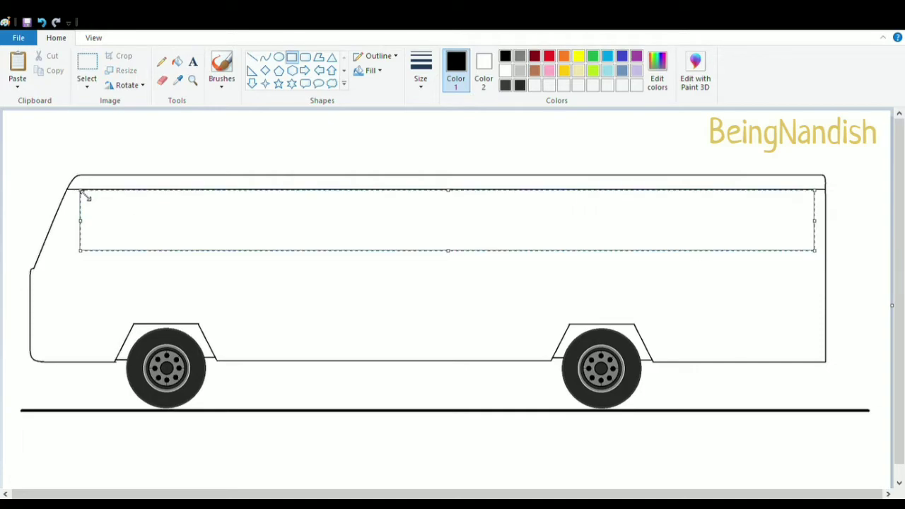
left_click_drag(82, 196, 87, 197)
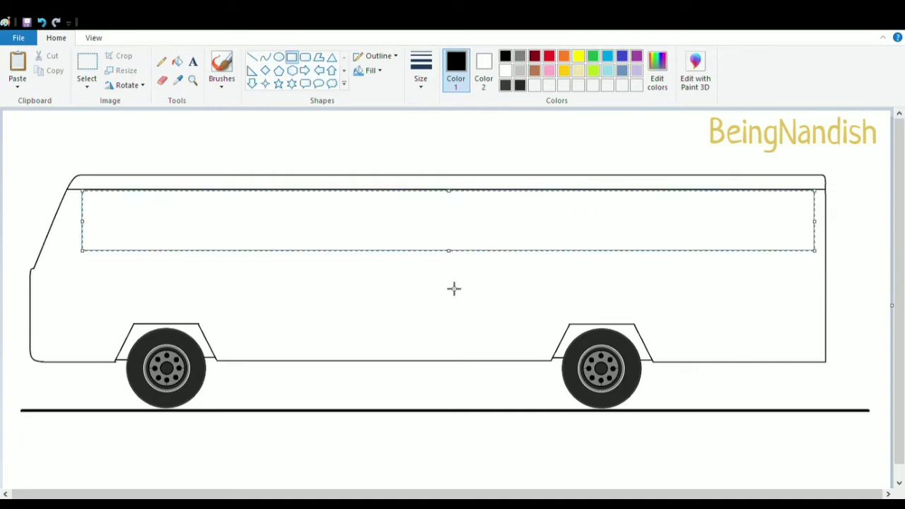
left_click_drag(449, 252, 449, 256)
left_click(429, 313)
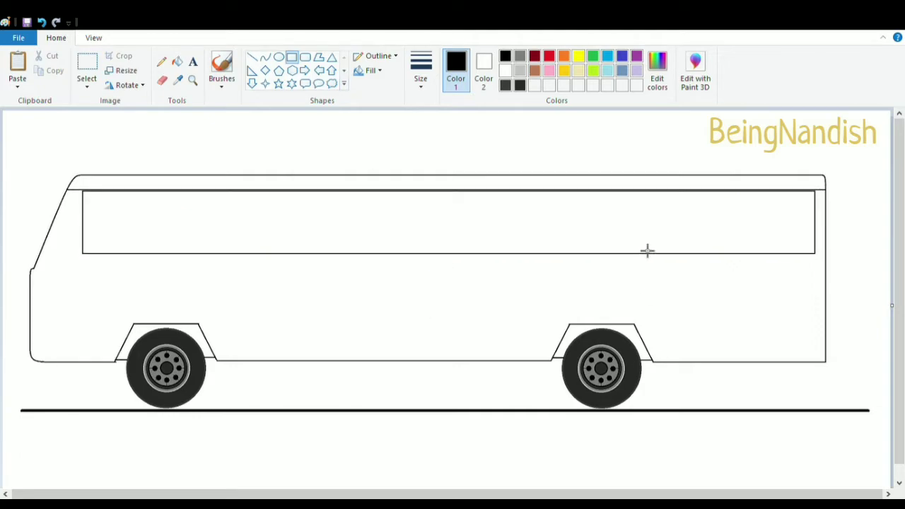
left_click_drag(660, 191, 721, 376)
left_click_drag(721, 284, 665, 287)
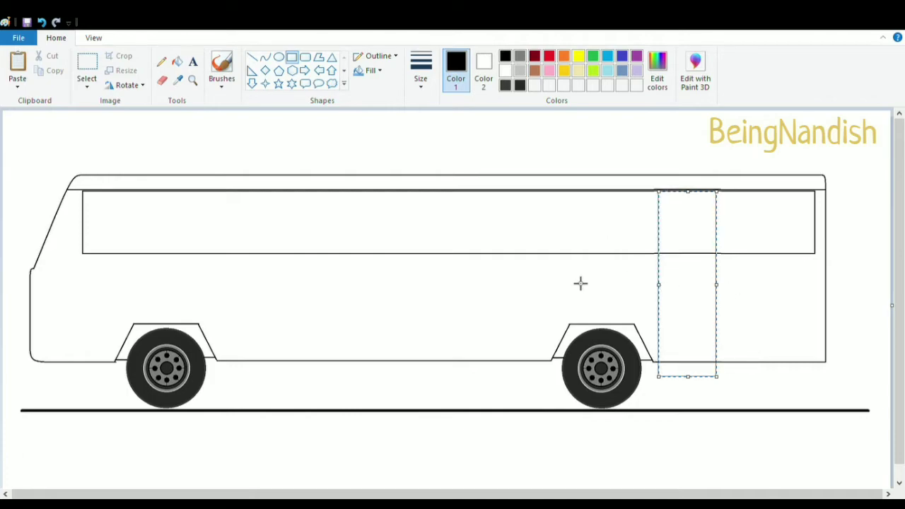
left_click(603, 286)
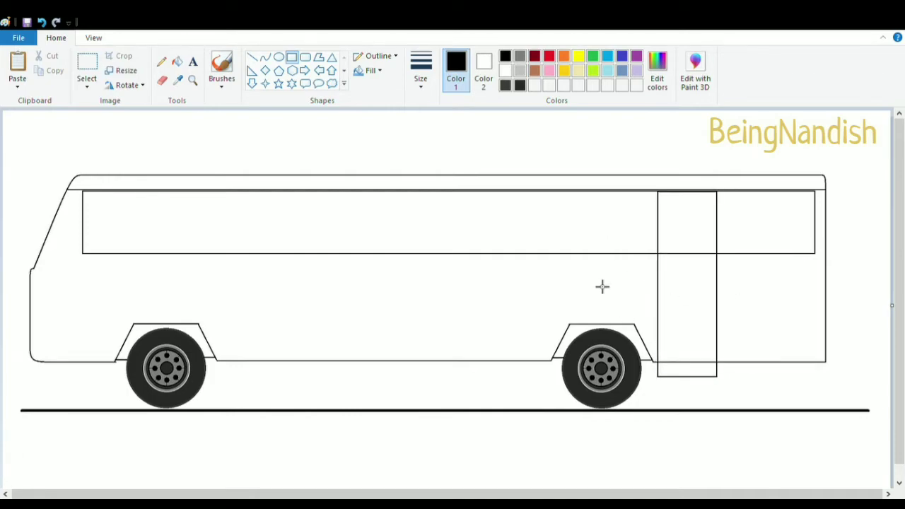
key("ctrl+z")
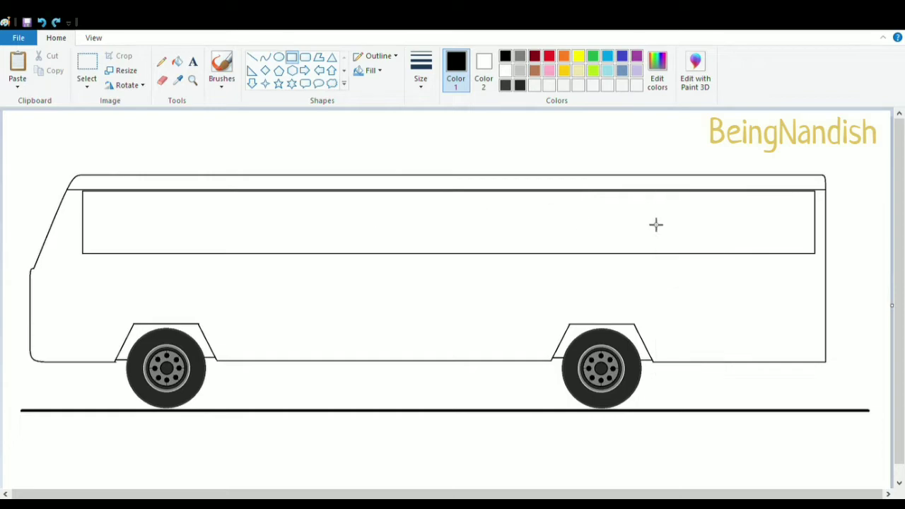
Draw a tall narrow door rectangle behind the rear wheel, reaching below the body
left_click_drag(658, 193, 715, 379)
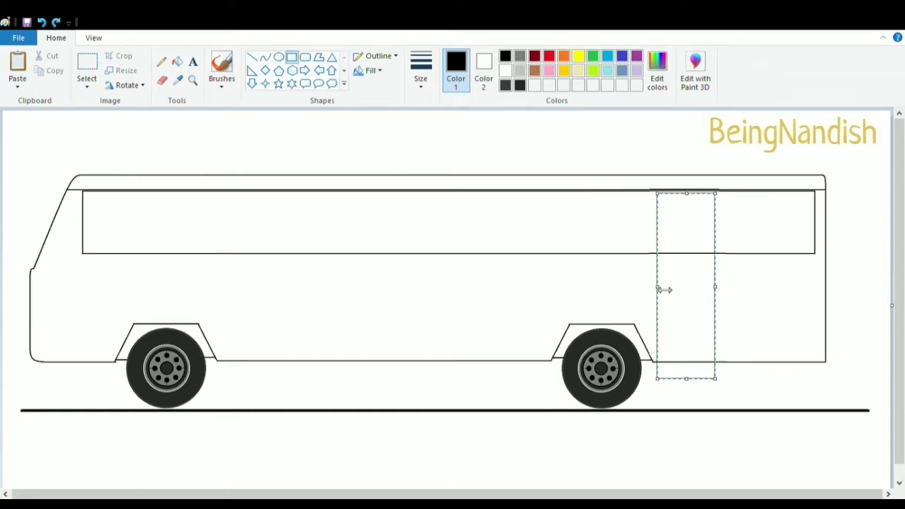
left_click_drag(687, 194, 691, 210)
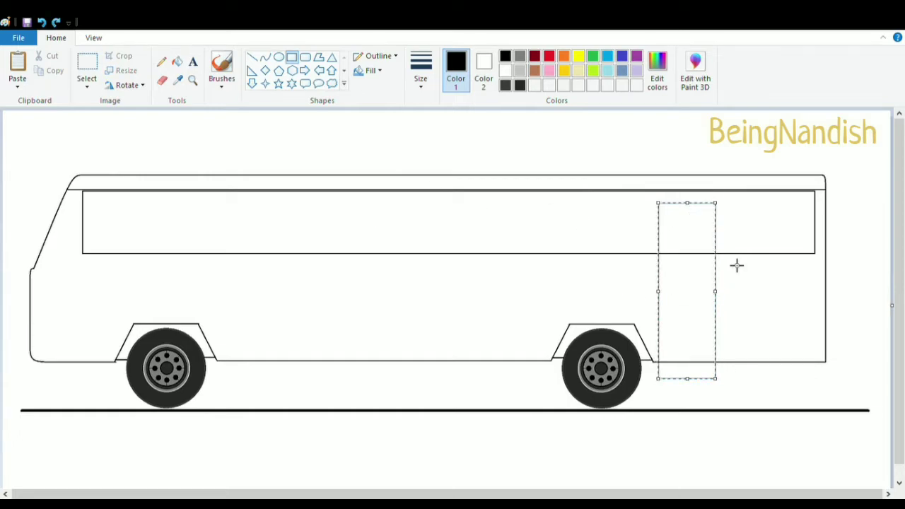
left_click(549, 295)
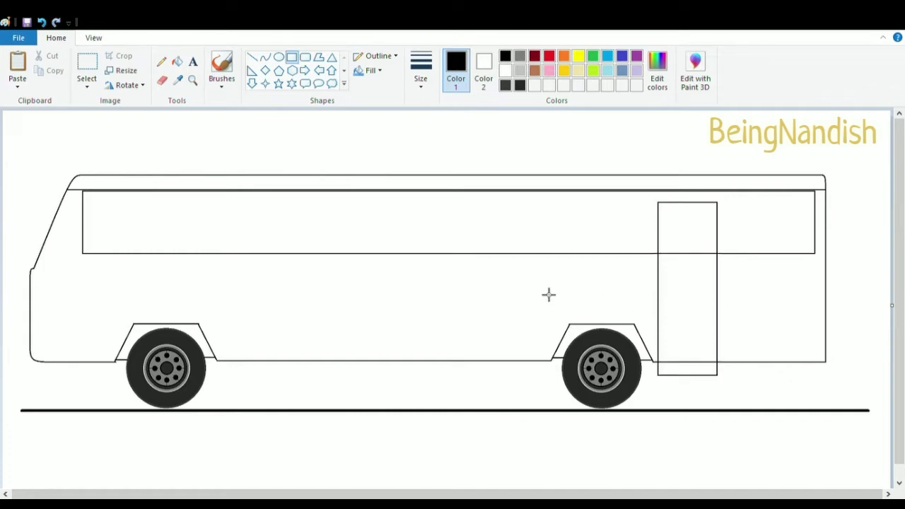
left_click(87, 64)
left_click_drag(654, 199, 721, 379)
key("ctrl+c")
key("ctrl+v")
left_click_drag(55, 193, 270, 279)
left_click_drag(279, 280, 279, 282)
left_click(42, 23)
left_click(93, 38)
left_click(17, 67)
scroll(647, 247, "down", 3)
scroll(647, 247, "up", 1)
key("ctrl+v")
left_click_drag(36, 265, 490, 295)
key("Delete")
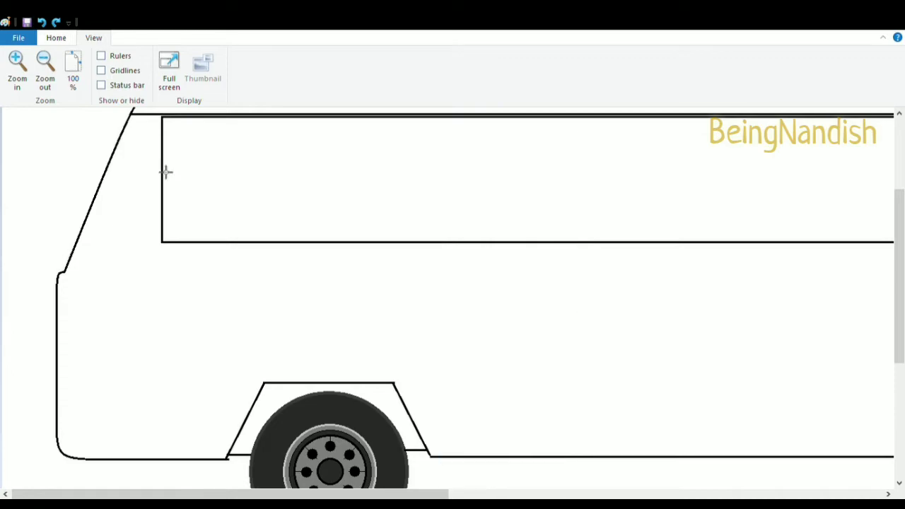
Draw a matching door rectangle just behind the front wheel
left_click(42, 78)
left_click(58, 38)
left_click(292, 57)
mouse_move(219, 203)
left_mouse_down()
mouse_move(271, 323)
mouse_move(277, 376)
left_mouse_up()
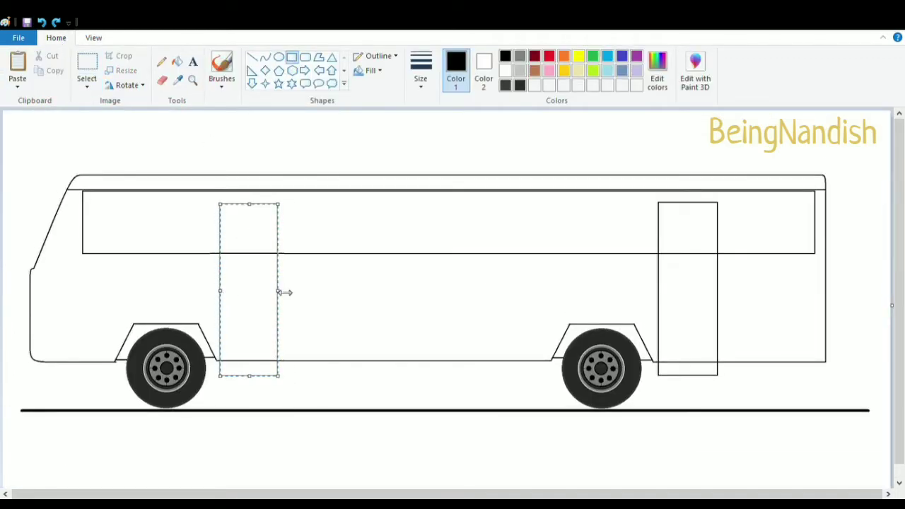
left_click(273, 153)
Draw a horizontal line across the top of the window band
left_click(252, 57)
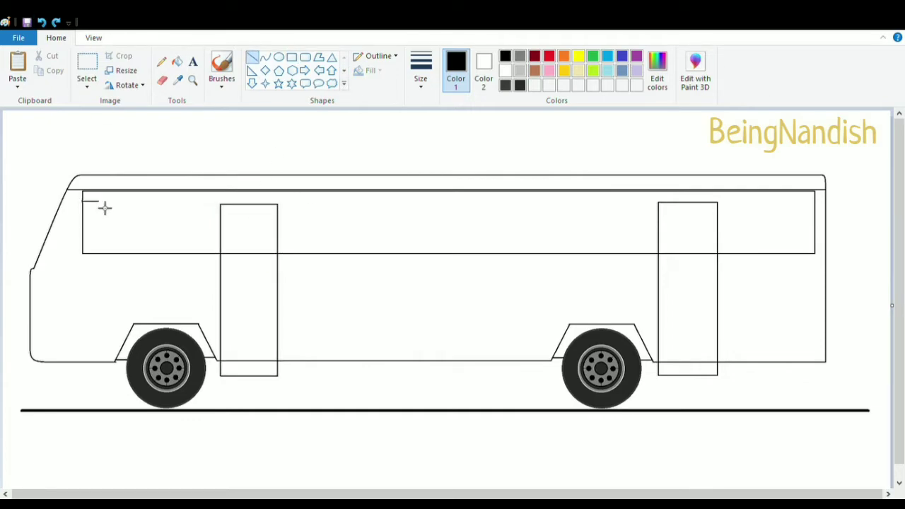
mouse_move(104, 208)
left_mouse_down()
mouse_move(294, 220)
mouse_move(815, 221)
left_mouse_up()
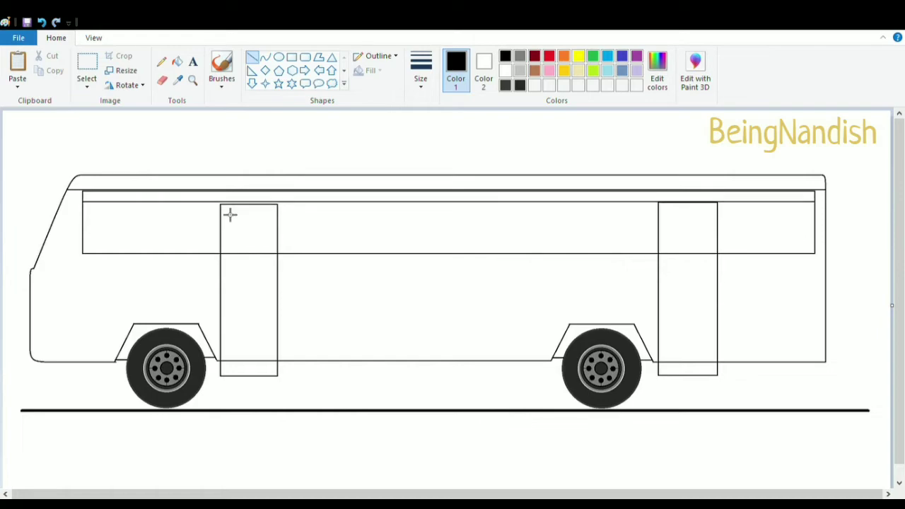
Delete the top part of the front door that overlaps the window band
left_click(94, 38)
left_click(27, 76)
left_click(56, 38)
left_click(163, 81)
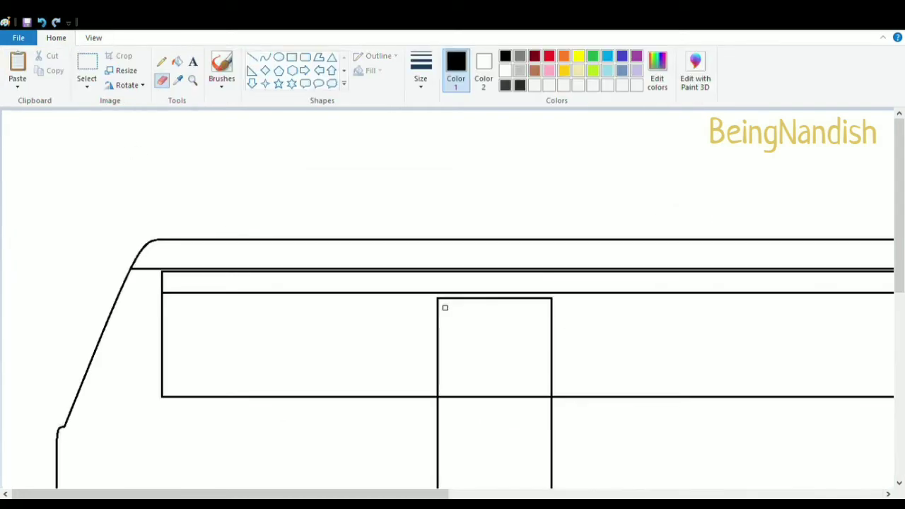
left_click(87, 65)
left_click_drag(424, 295, 579, 318)
key("Delete")
left_click(291, 56)
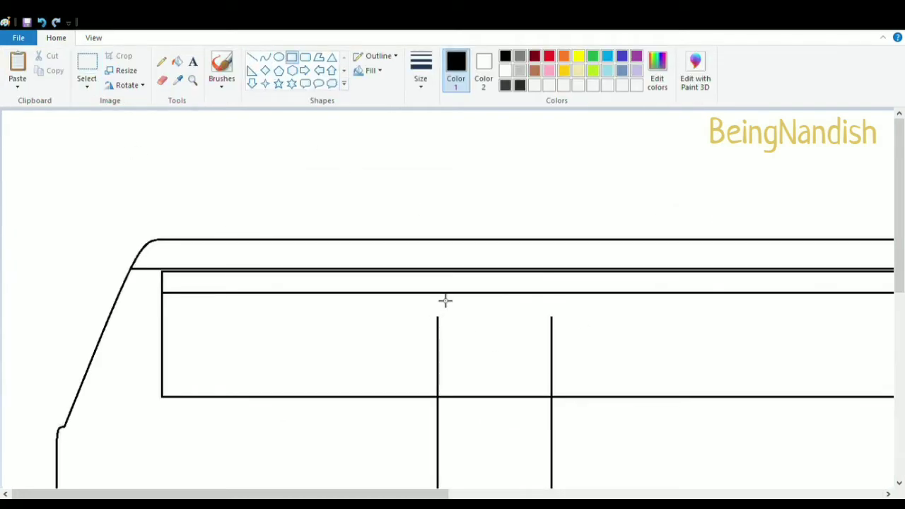
Draw a rectangle across the window band between the front door's two side lines
mouse_move(438, 293)
left_mouse_down()
mouse_move(534, 364)
mouse_move(552, 398)
left_mouse_up()
left_click(555, 453)
mouse_move(382, 495)
left_mouse_down()
mouse_move(547, 495)
mouse_move(380, 495)
left_mouse_up()
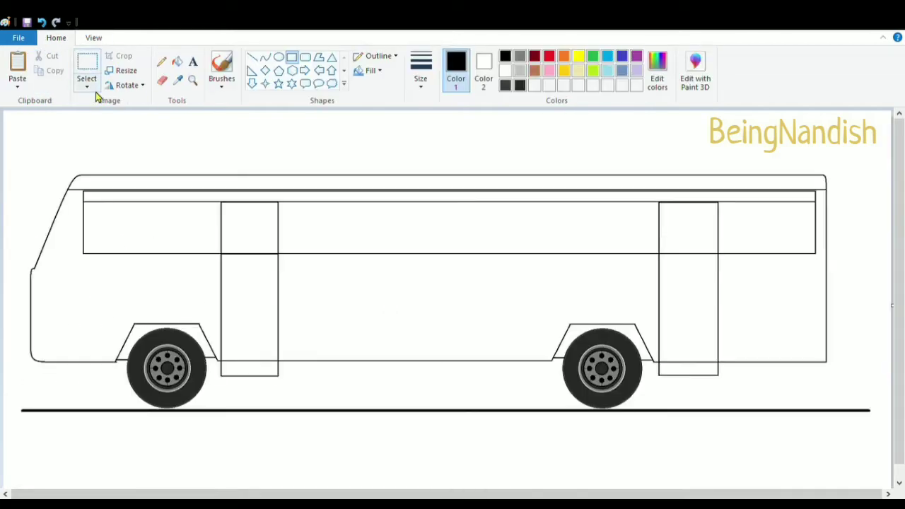
Delete the body line segments crossing inside the lower parts of the front and rear doors
left_click(93, 38)
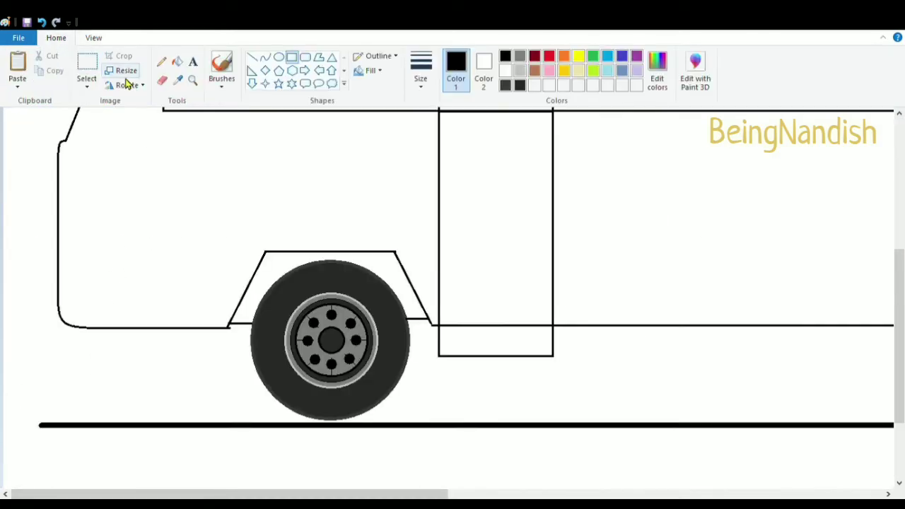
left_click(87, 71)
mouse_move(448, 315)
left_mouse_down()
mouse_move(477, 344)
mouse_move(556, 343)
left_mouse_up()
key("Delete")
scroll(517, 490, "up", 3)
left_click(517, 490)
left_click_drag(634, 416, 752, 438)
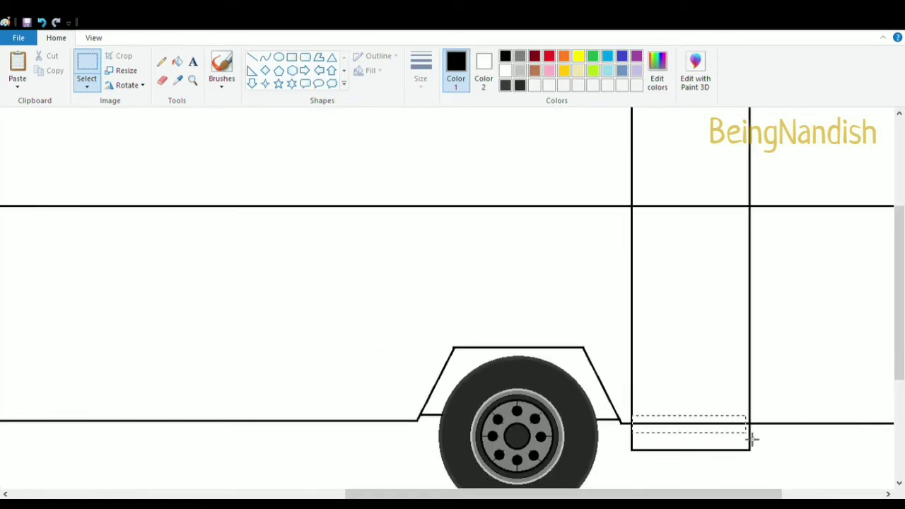
left_click_drag(634, 416, 753, 429)
key("Delete")
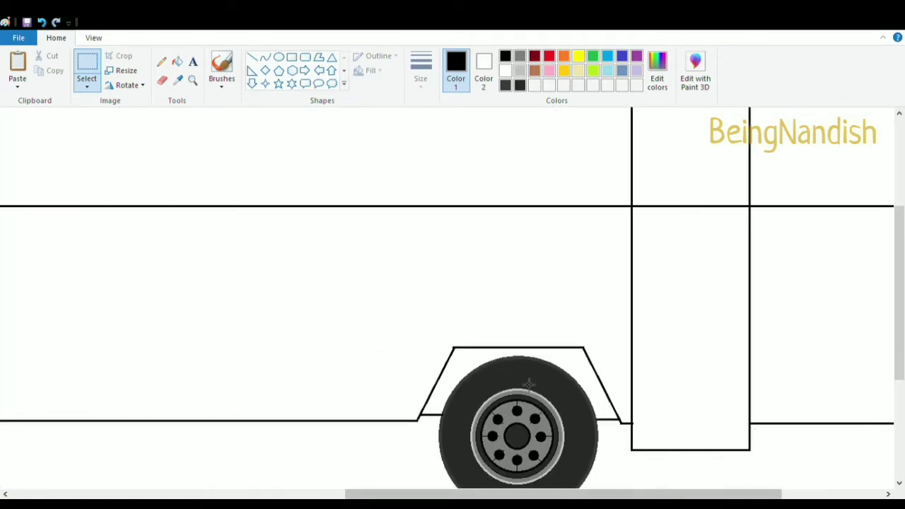
Draw a stepped outline beneath the rear door's bottom edge with the Line tool
left_click(253, 57)
left_click_drag(630, 462, 750, 462)
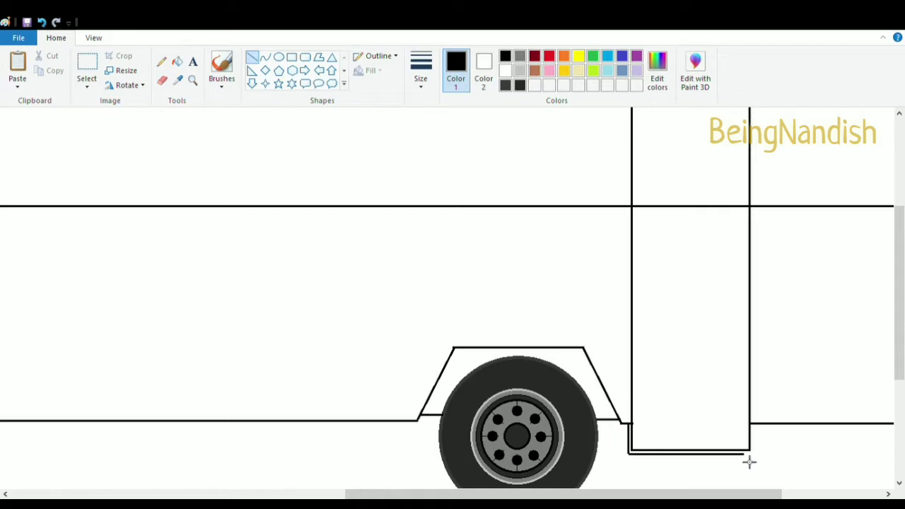
Draw a matching stepped outline beneath the front door's bottom edge
left_click(161, 79)
left_click_drag(613, 494, 304, 495)
left_click(253, 57)
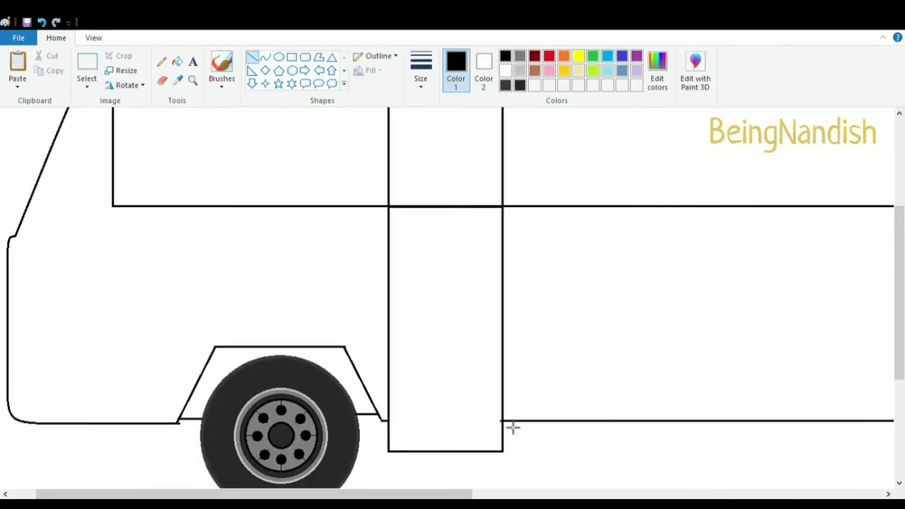
mouse_move(514, 454)
left_mouse_down()
mouse_move(388, 458)
mouse_move(387, 424)
left_mouse_up()
scroll(400, 356, "down", 3)
left_click(161, 79)
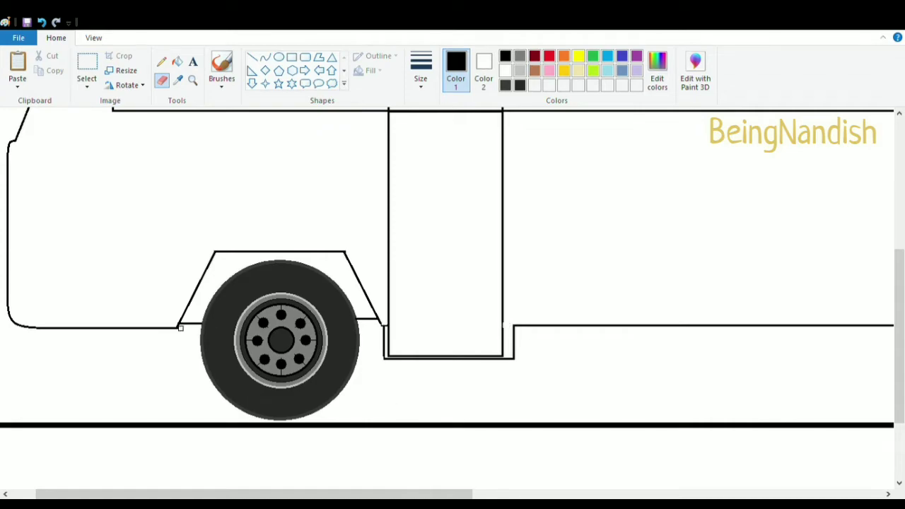
scroll(404, 463, "up", 5)
Draw a curve parallel to the slanted front edge to form the windshield
left_click(265, 57)
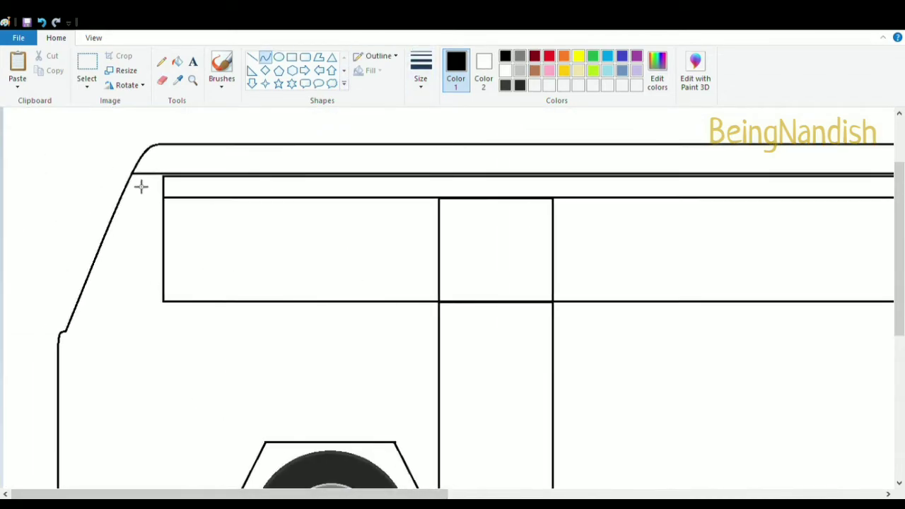
mouse_move(136, 182)
left_mouse_down()
mouse_move(68, 331)
mouse_move(89, 336)
left_mouse_up()
Draw the driver's side window outline with lines behind the windshield
left_click(252, 57)
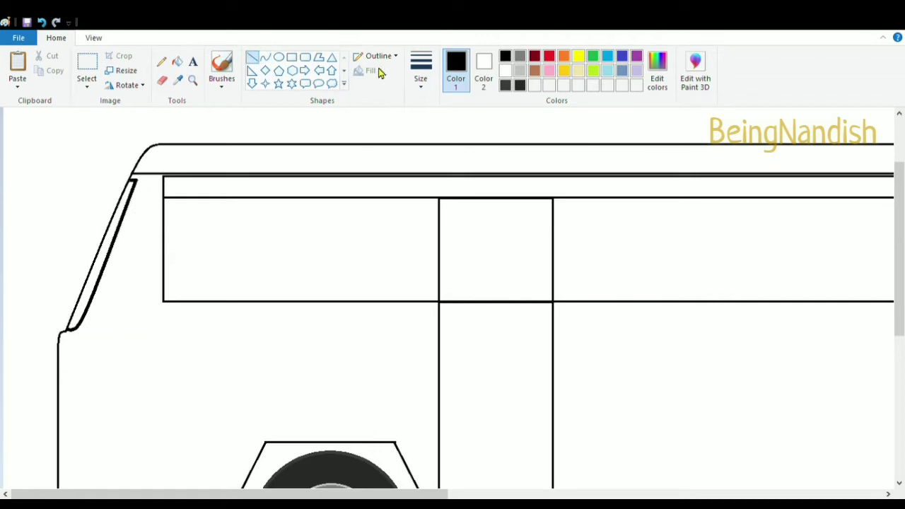
mouse_move(90, 325)
left_mouse_down()
mouse_move(149, 193)
mouse_move(143, 207)
mouse_move(172, 298)
left_mouse_up()
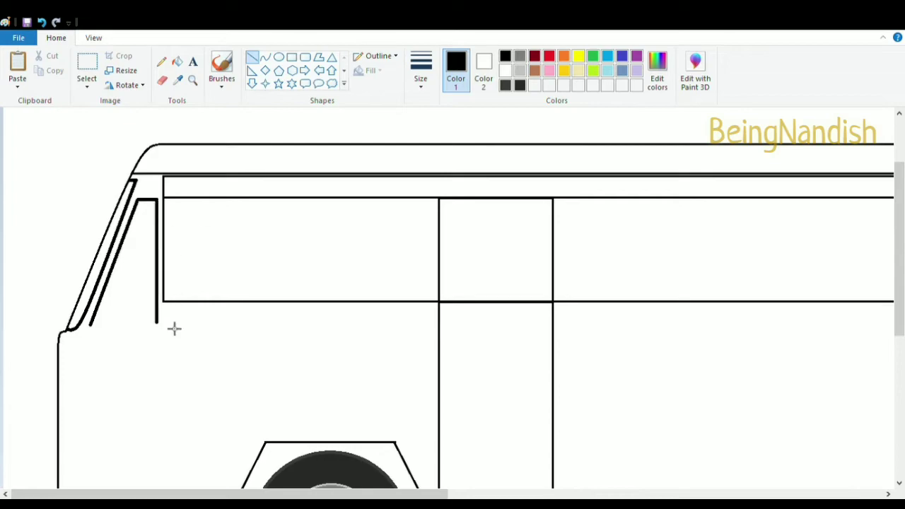
left_click_drag(91, 327, 157, 327)
scroll(200, 327, "down", 3)
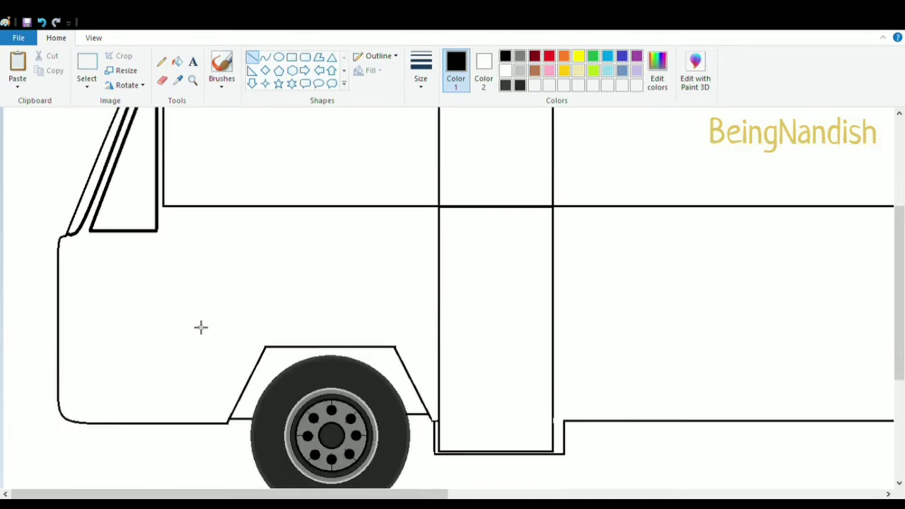
Draw a small rounded rectangle as the bumper at the lower front corner of the body
left_click(305, 57)
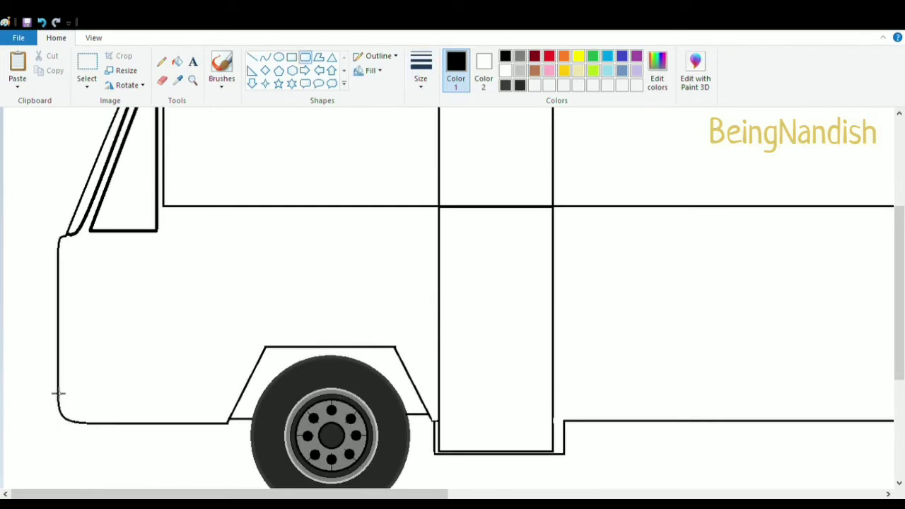
left_click_drag(53, 388, 89, 430)
left_click_drag(73, 393, 87, 428)
left_click(96, 340)
left_click(94, 68)
key("Delete")
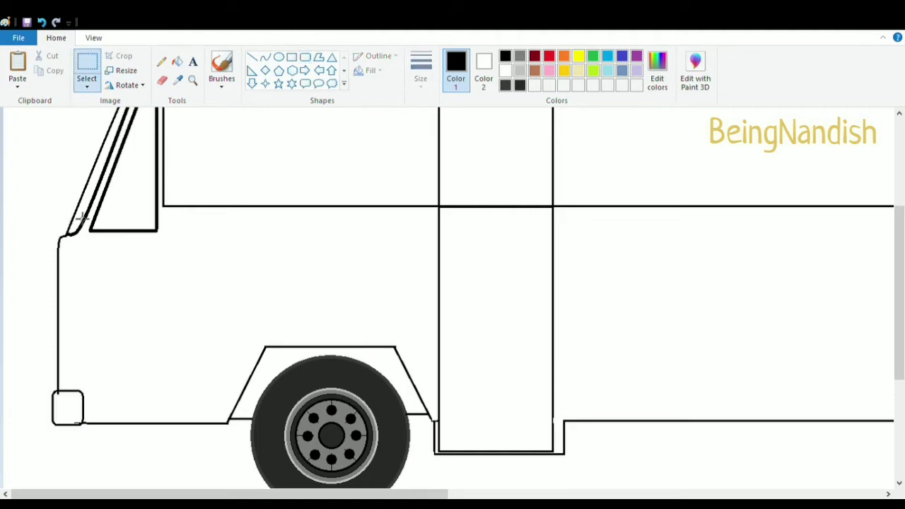
Zoom in and erase the right side of the front bumper
left_click(93, 38)
left_click(16, 67)
scroll(94, 148, "down", 3)
left_click(56, 38)
left_click(162, 81)
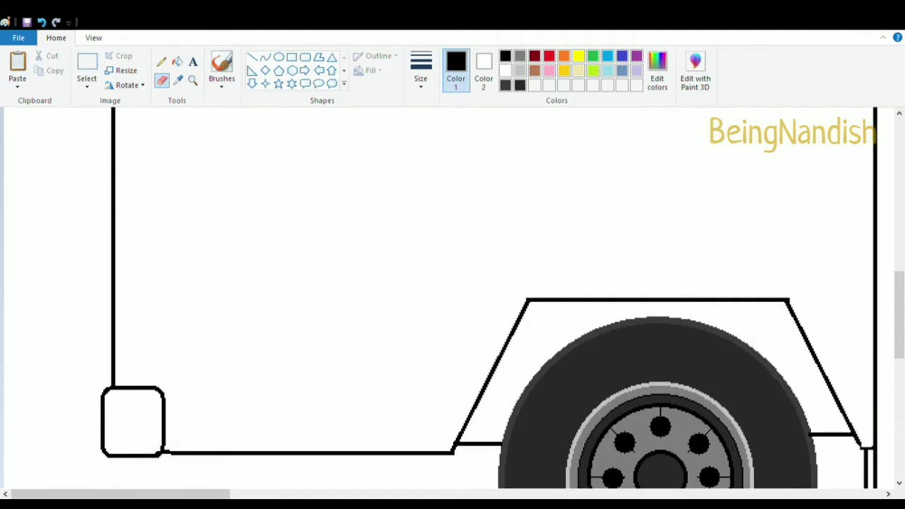
mouse_move(162, 392)
left_mouse_down()
mouse_move(160, 449)
mouse_move(185, 453)
left_mouse_up()
Redraw the bumper's right side as a slanted curved edge
left_click(253, 56)
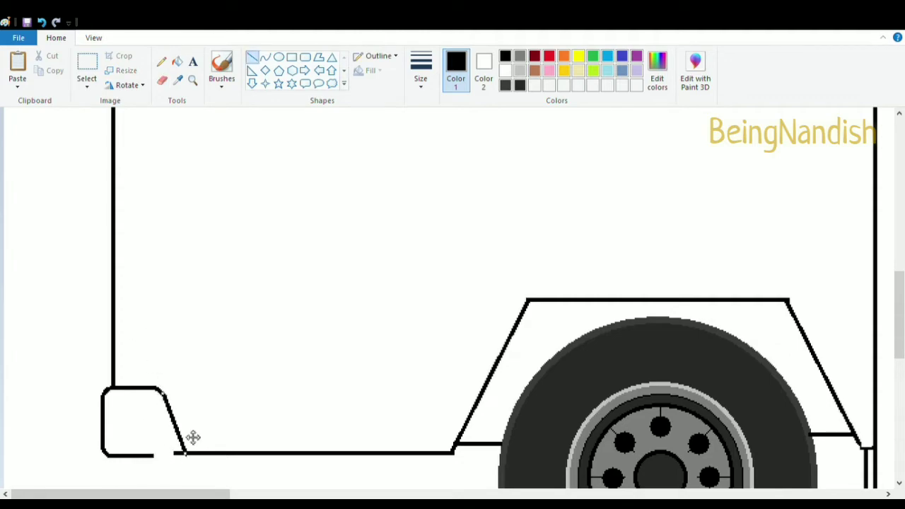
key("ctrl+z")
left_click(266, 57)
left_click_drag(163, 393, 195, 457)
mouse_move(178, 422)
left_mouse_down()
mouse_move(193, 427)
mouse_move(177, 456)
mouse_move(193, 455)
left_mouse_up()
left_click(162, 81)
left_click(253, 56)
scroll(191, 396, "down", 3)
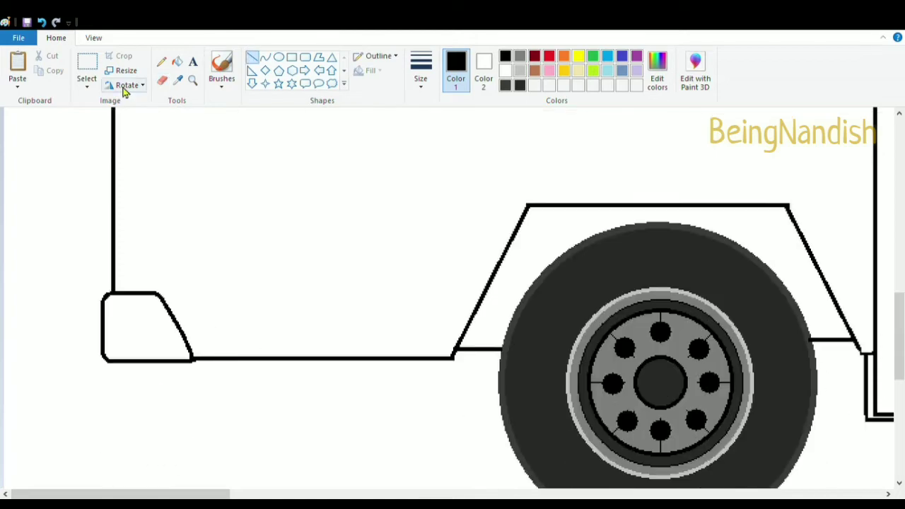
Draw a tall narrow rectangle along the bus's front edge below the windshield
left_click(93, 38)
left_click(44, 67)
left_click(17, 65)
scroll(198, 292, "down", 3)
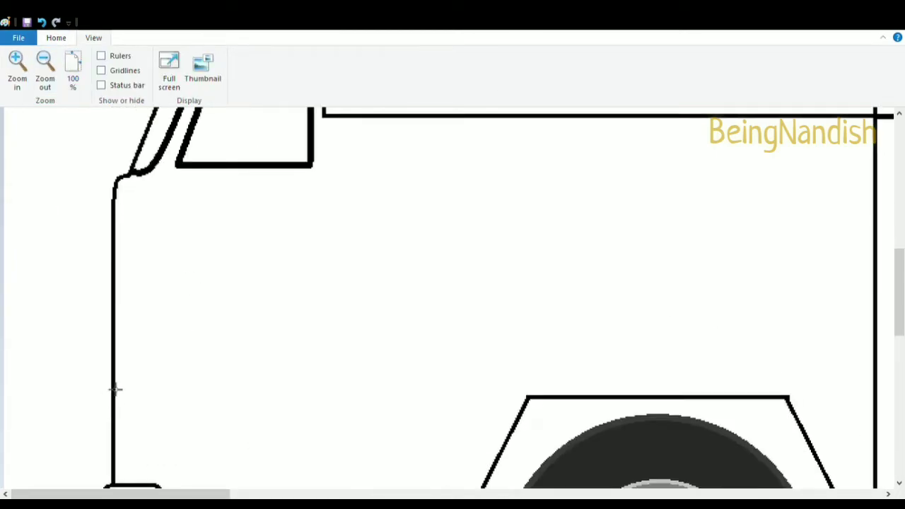
left_click(56, 37)
left_click(291, 56)
mouse_move(101, 229)
left_mouse_down()
mouse_move(121, 276)
mouse_move(124, 402)
mouse_move(117, 222)
left_mouse_up()
left_click_drag(132, 313, 131, 315)
left_click(196, 284)
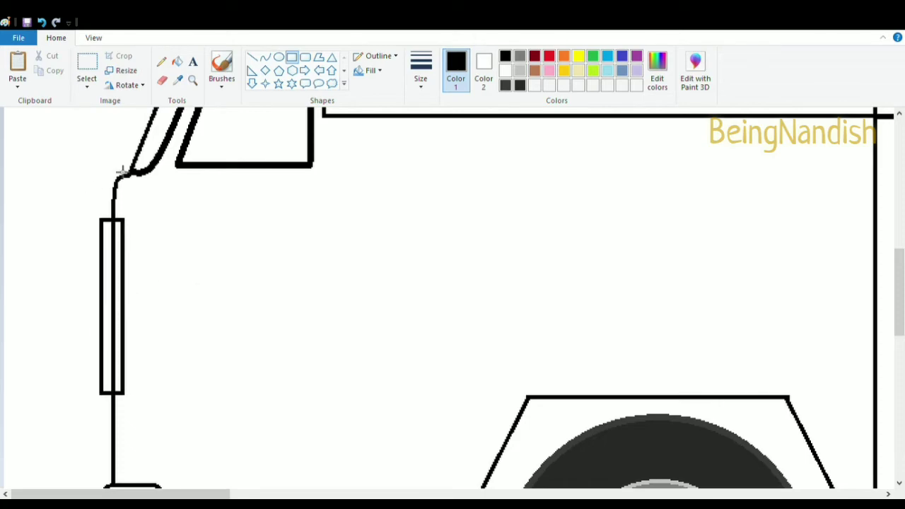
Delete the left half of the narrow rectangle outside the front edge
left_click(87, 64)
left_click_drag(78, 204, 111, 409)
key("Delete")
Draw a headlight as a rounded rectangle with an oval inside near the bottom of the front strip
left_click(306, 57)
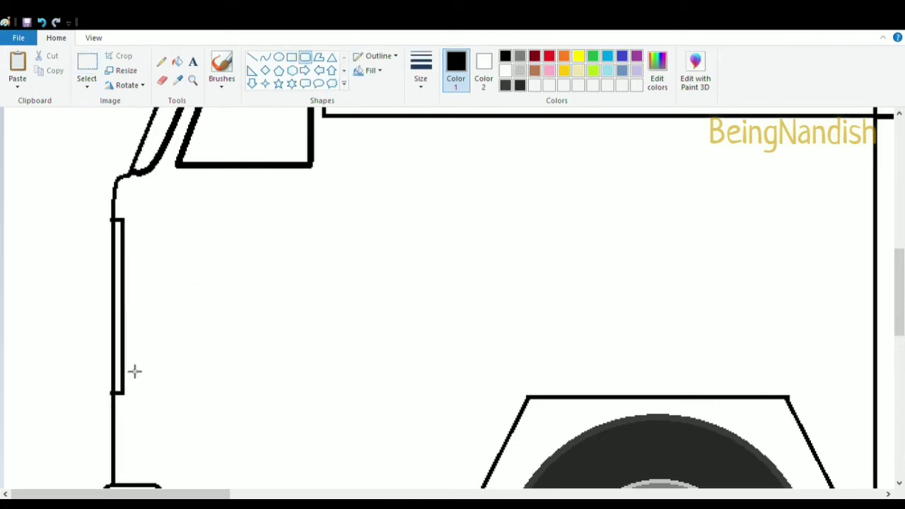
left_click_drag(130, 365, 167, 437)
left_click(279, 57)
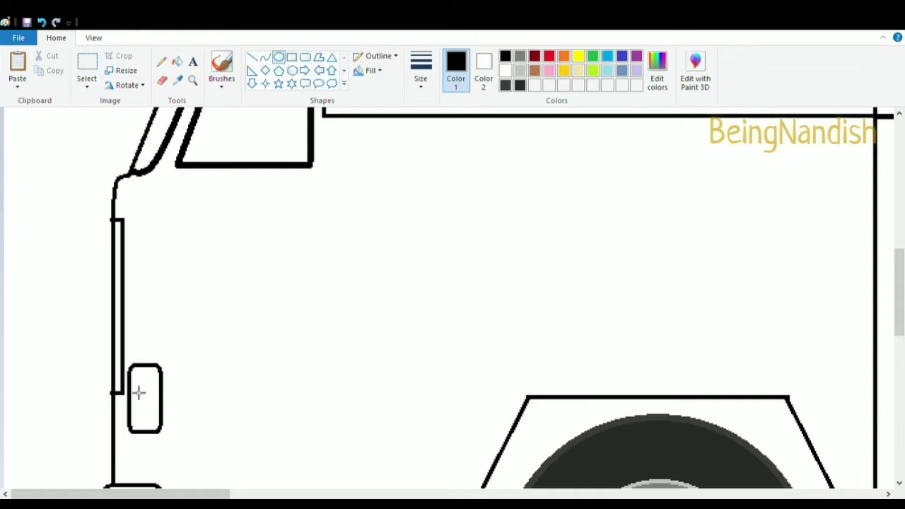
left_click_drag(133, 371, 149, 427)
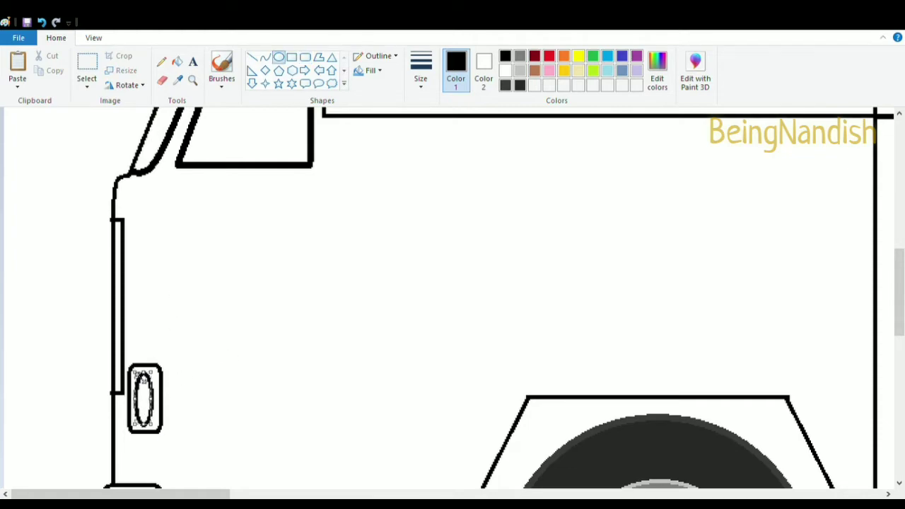
Draw a small rounded rectangle indicator light at the top of the front strip
left_click(306, 57)
left_click_drag(105, 190, 141, 210)
left_click(162, 80)
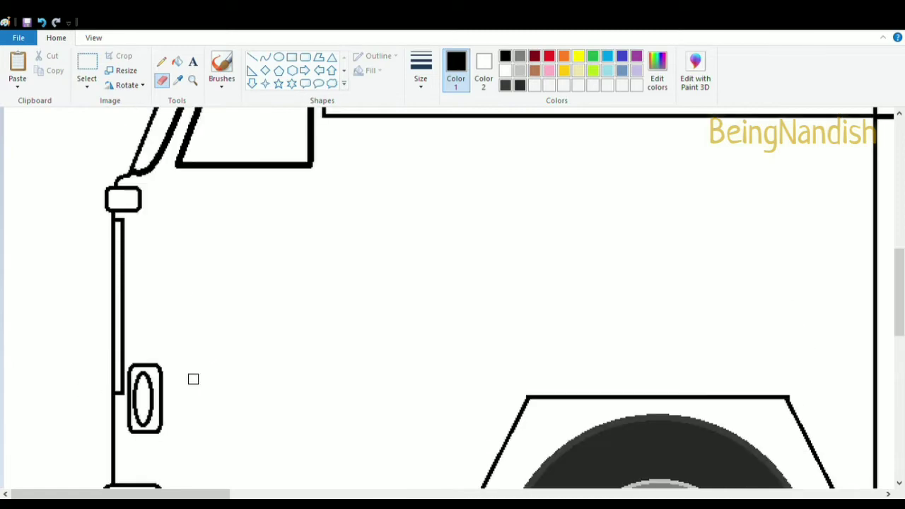
Draw a vertical line from the bumper up to the driver's window
left_click(252, 57)
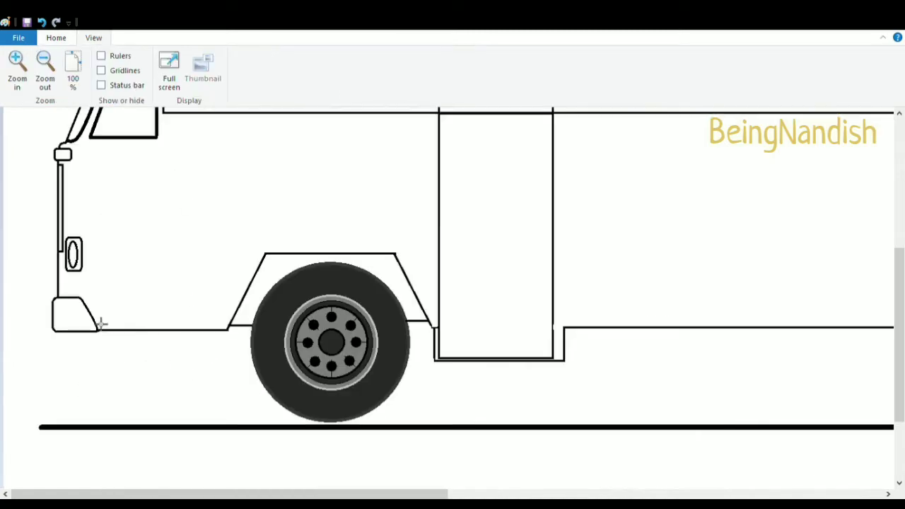
left_click_drag(88, 309, 85, 144)
scroll(97, 295, "up", 3)
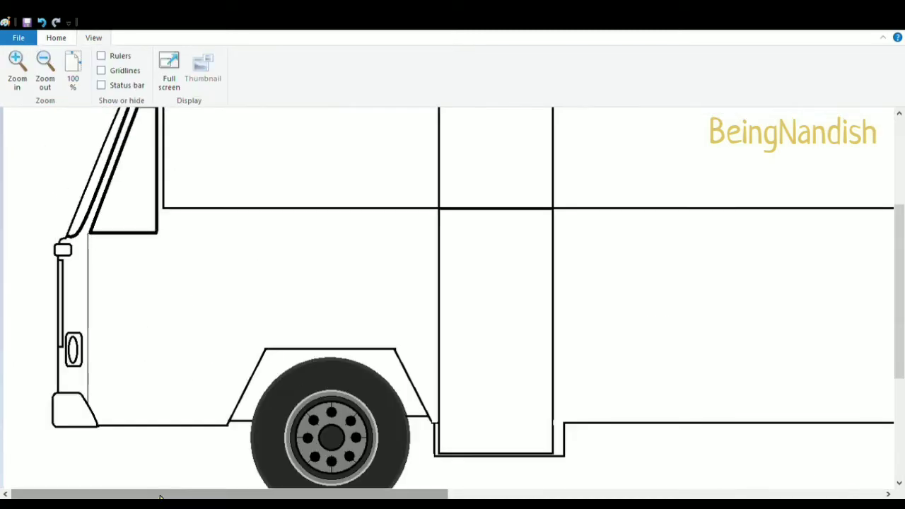
scroll(74, 321, "up", 1)
Draw a square window pane in the window band just behind the rear door
left_click(45, 69)
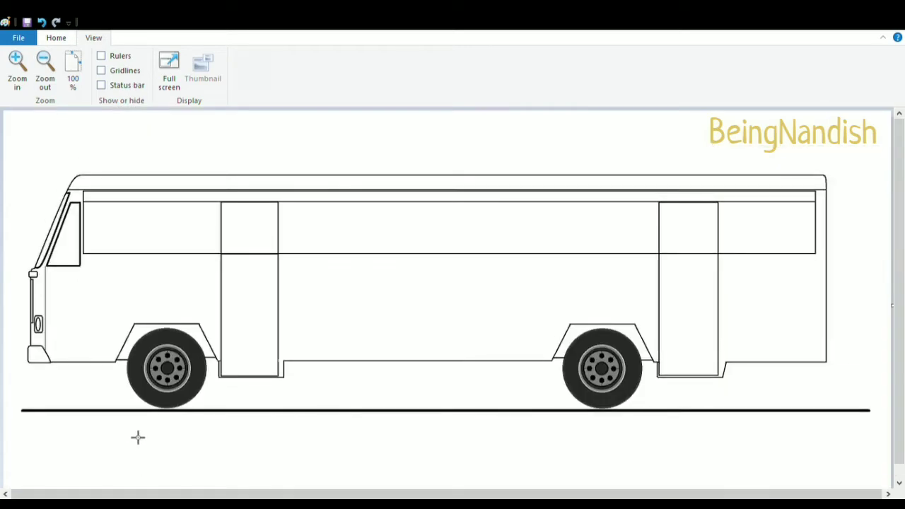
left_click(16, 64)
left_click_drag(254, 494, 690, 494)
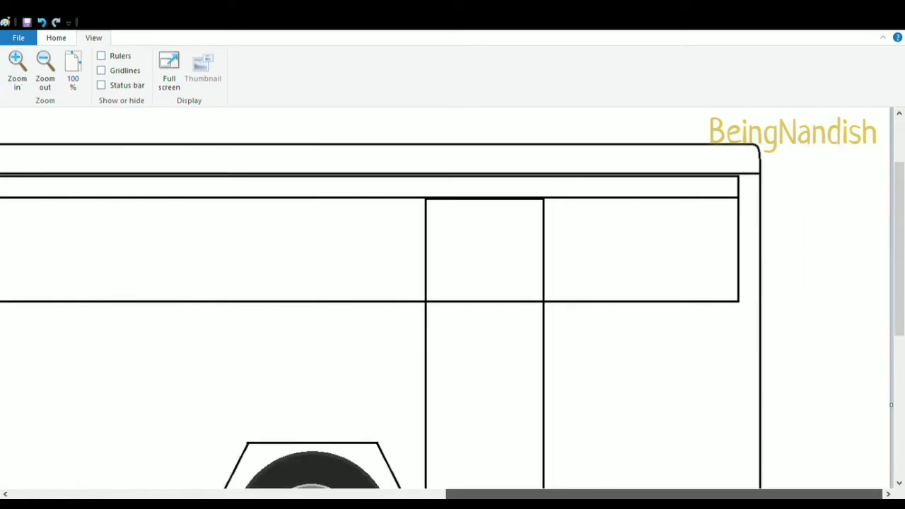
left_click(56, 37)
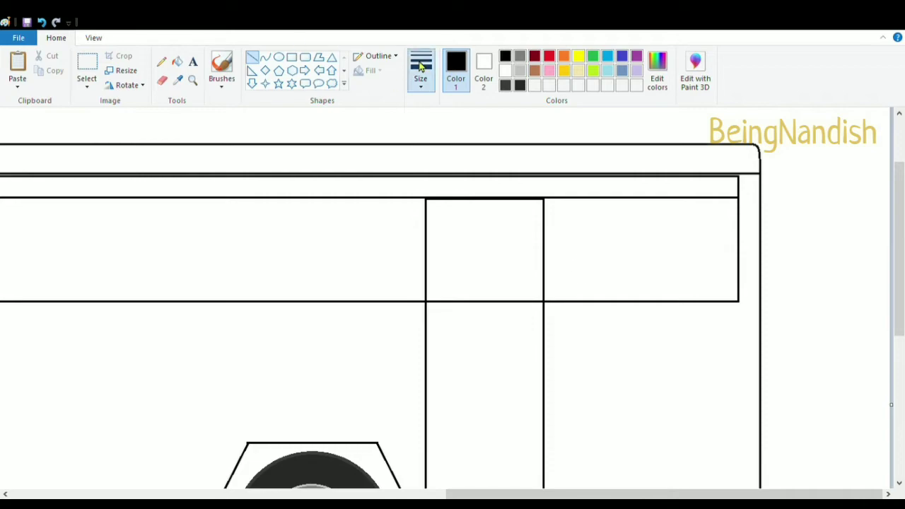
left_click(291, 57)
left_click_drag(549, 203, 638, 297)
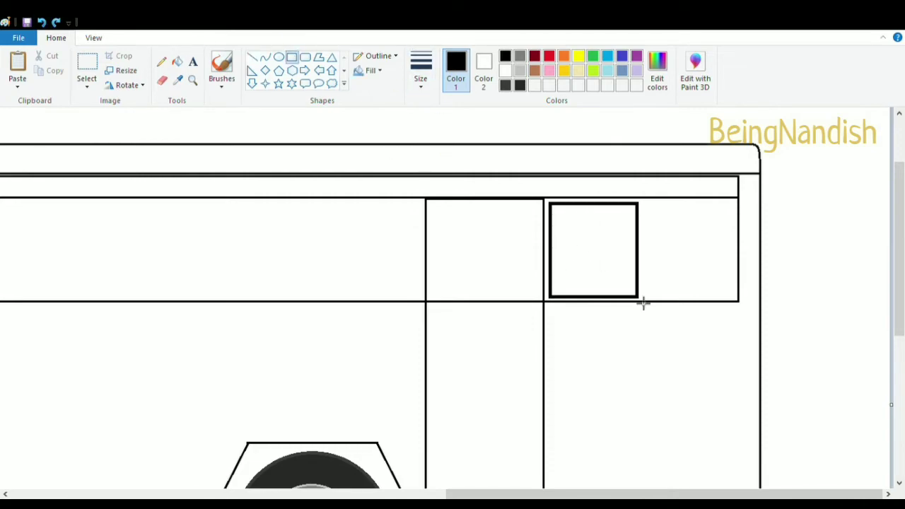
left_click_drag(550, 205, 545, 203)
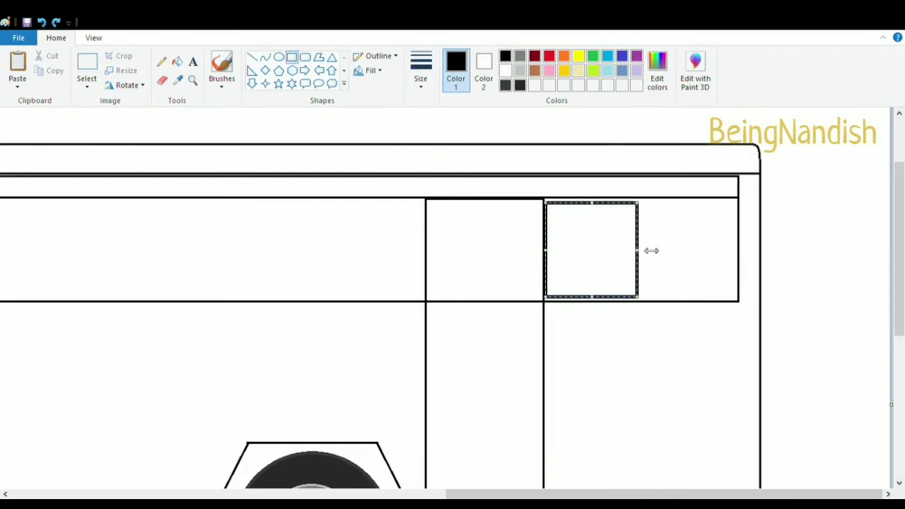
left_click(372, 149)
Copy the window pane and place a duplicate beside it toward the rear end
left_click(87, 71)
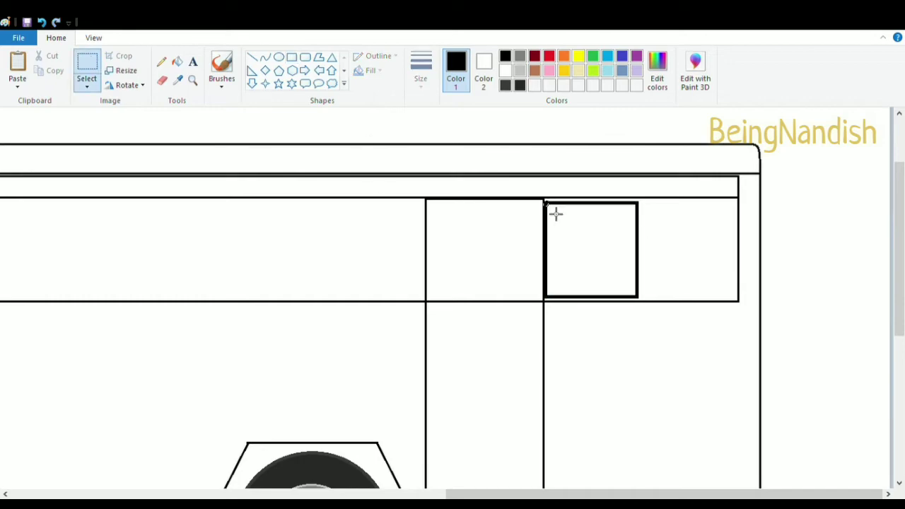
left_click_drag(546, 203, 645, 307)
left_click(509, 179)
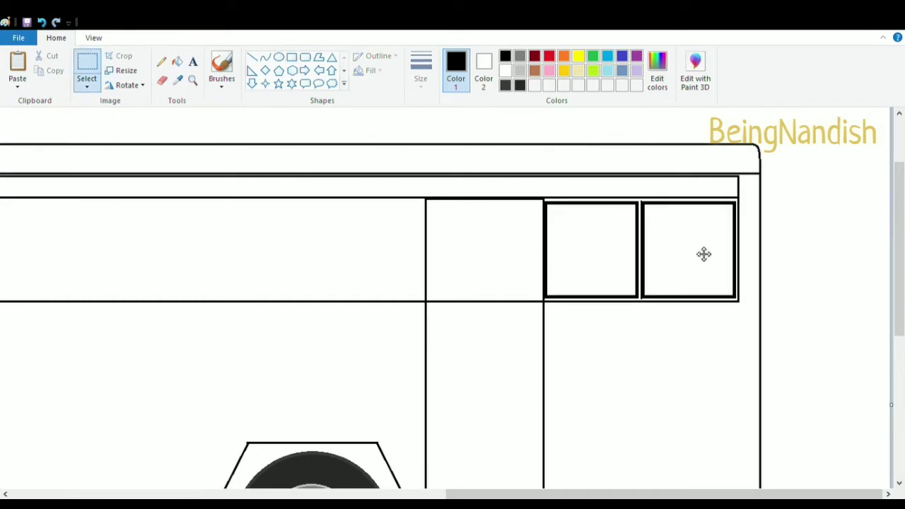
Paste window pane copies into the window sections of the front and rear doors
left_click(93, 37)
left_click(45, 62)
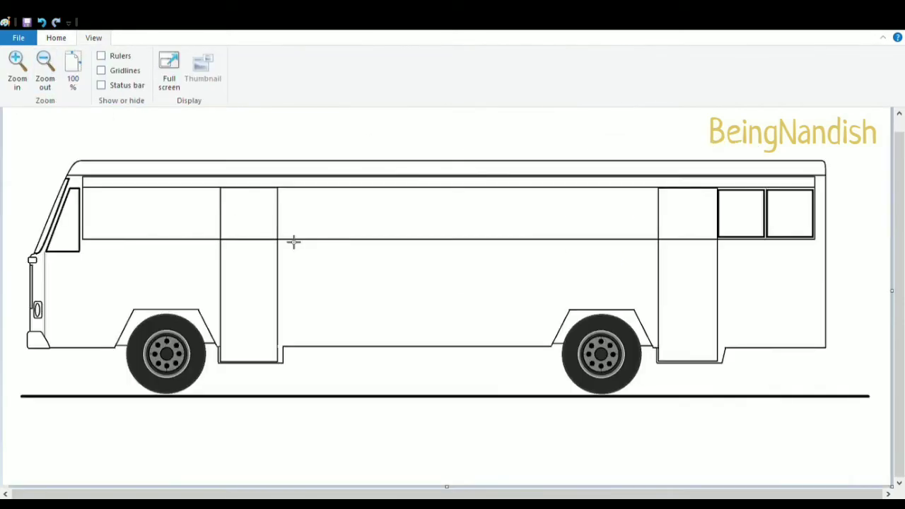
scroll(297, 232, "up", 1)
key("ctrl+v")
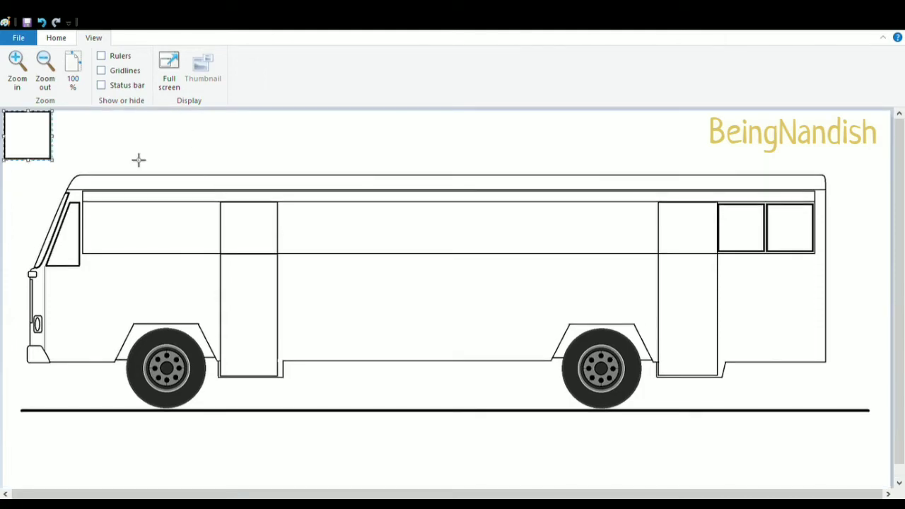
left_click_drag(38, 140, 261, 229)
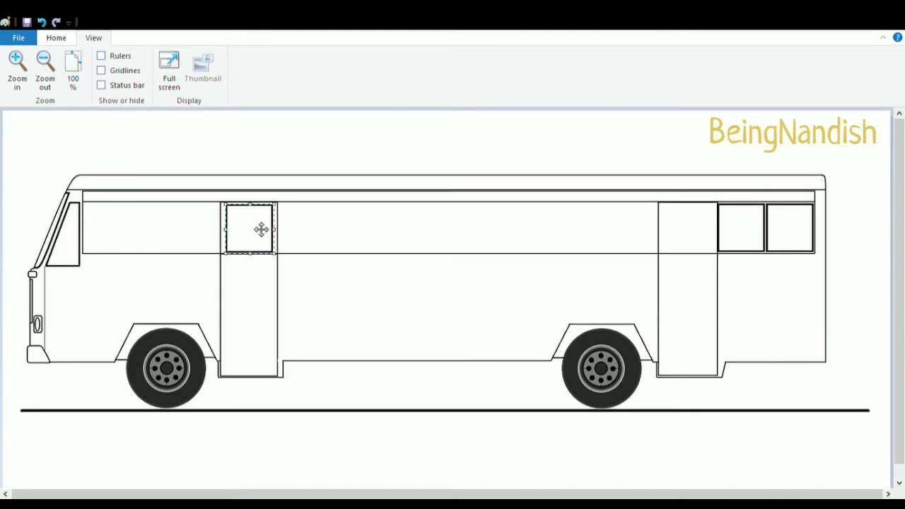
key("ctrl+v")
left_click_drag(35, 140, 696, 235)
Paste two window panes between the driver's window and the front door
key("ctrl+v")
left_click_drag(36, 140, 204, 233)
key("ctrl+v")
left_click_drag(35, 140, 155, 235)
left_click(183, 166)
Paste a window pane just behind the front door
key("ctrl+v")
left_click_drag(35, 140, 314, 232)
key("ctrl+z")
key("ctrl+v")
left_click_drag(28, 136, 319, 236)
left_click(325, 170)
Paste another window pane next to the previous one behind the front door
key("ctrl+v")
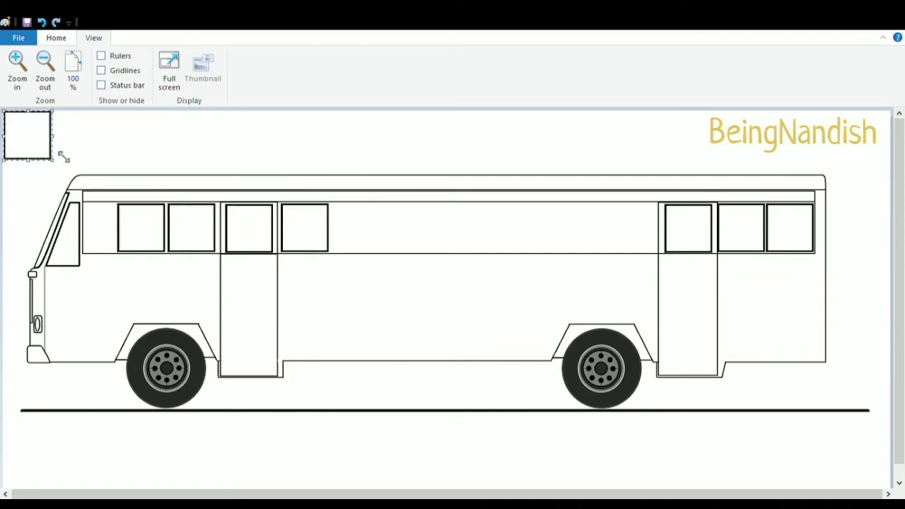
left_click_drag(28, 135, 365, 232)
left_click(331, 157)
left_click(17, 69)
left_click_drag(309, 495, 489, 495)
left_click(56, 38)
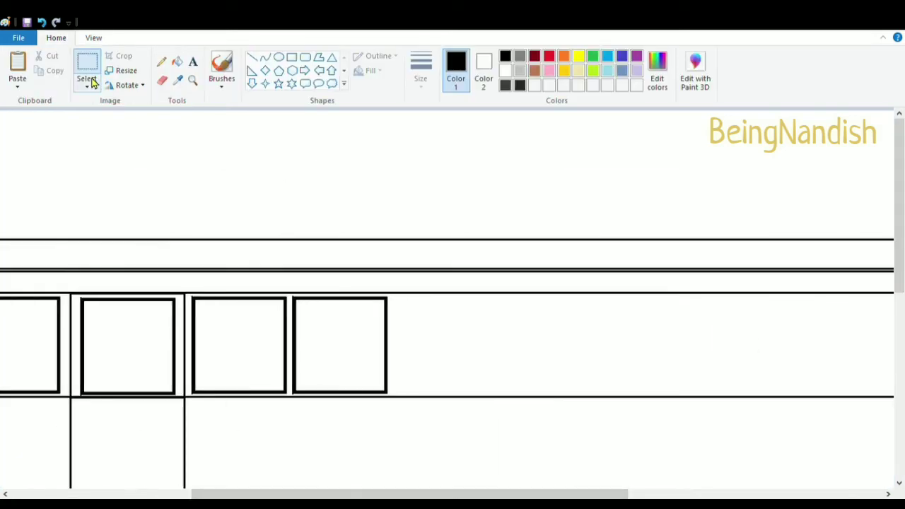
Place a copy of two window panes next to the earlier panes, toward the rear door
left_click_drag(191, 296, 396, 399)
left_click_drag(272, 356, 686, 356)
left_click_drag(566, 494, 718, 494)
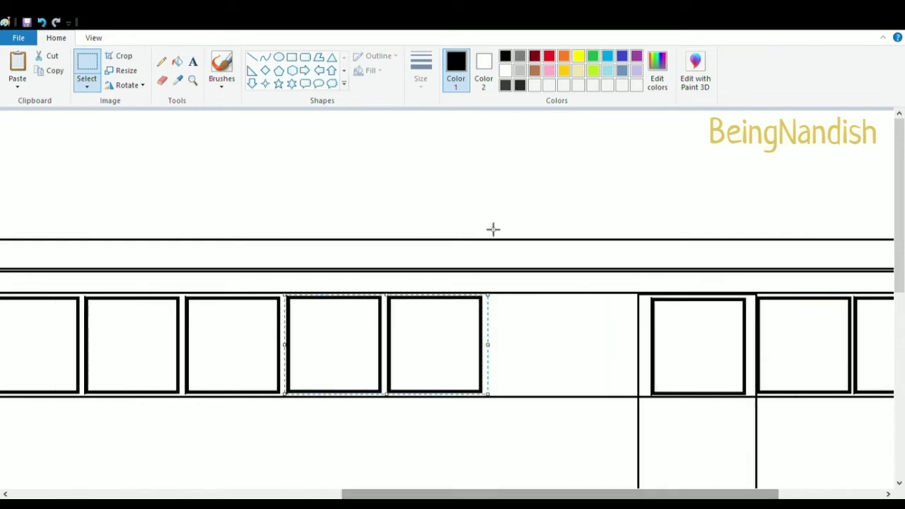
Draw a full window pane and a narrow pane filling the remaining gap before the rear door
left_click(291, 57)
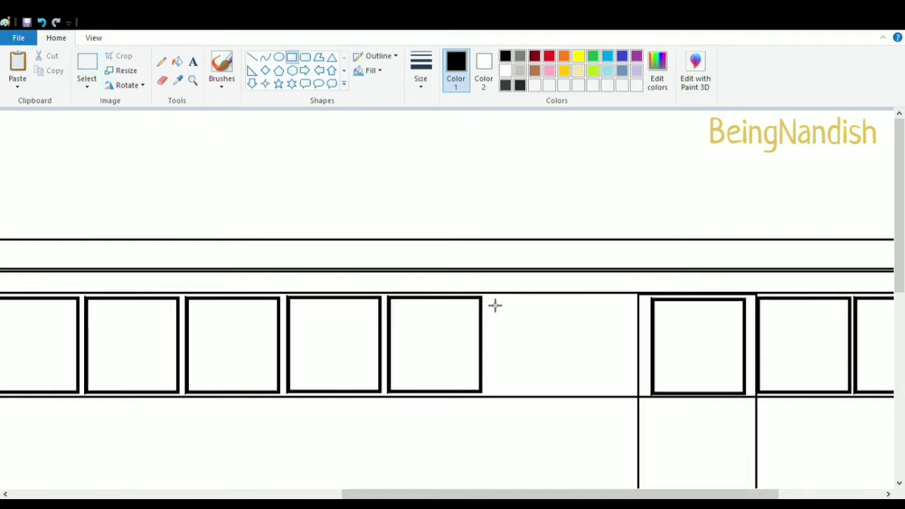
left_click_drag(488, 297, 588, 398)
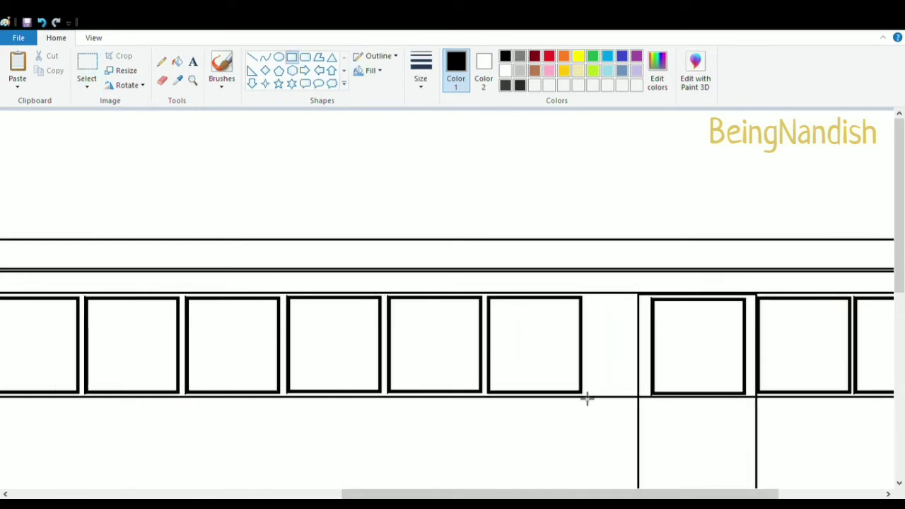
left_click_drag(586, 296, 638, 398)
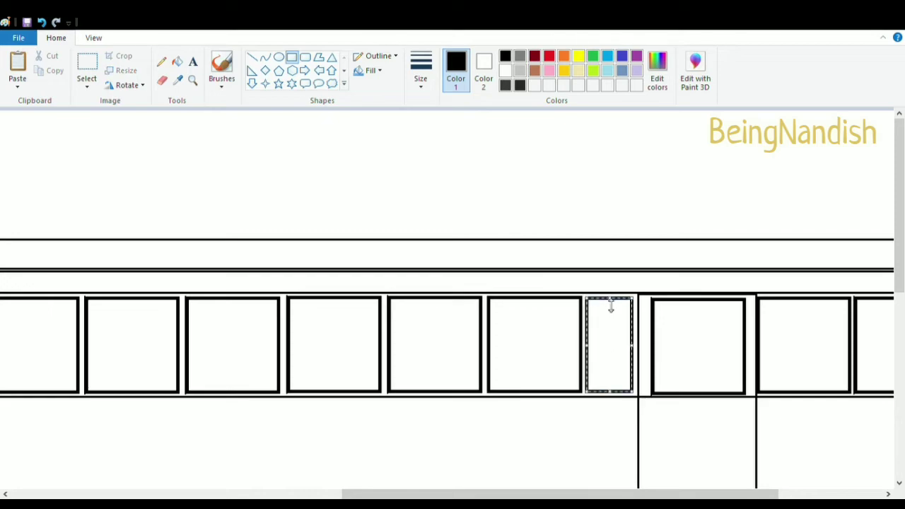
left_click(591, 246)
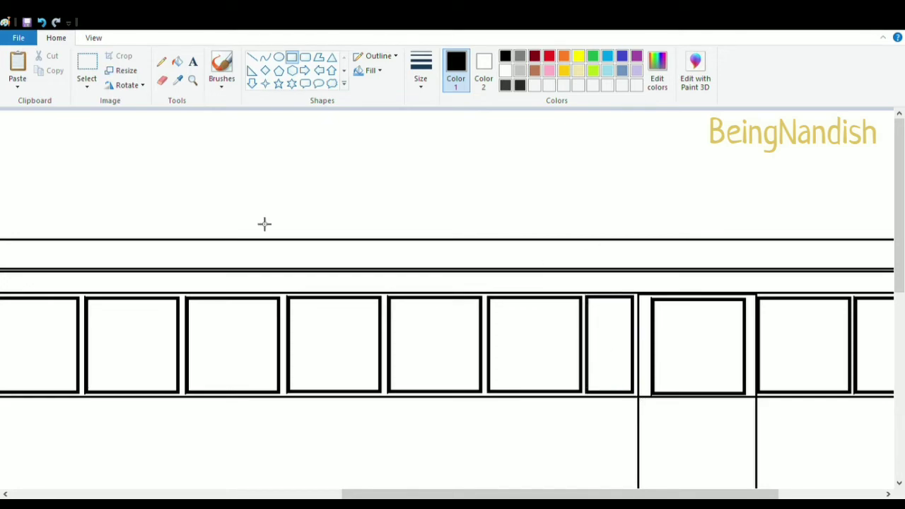
Draw vertical dividers splitting the front side windows into two halves each
left_click(93, 39)
left_click(45, 70)
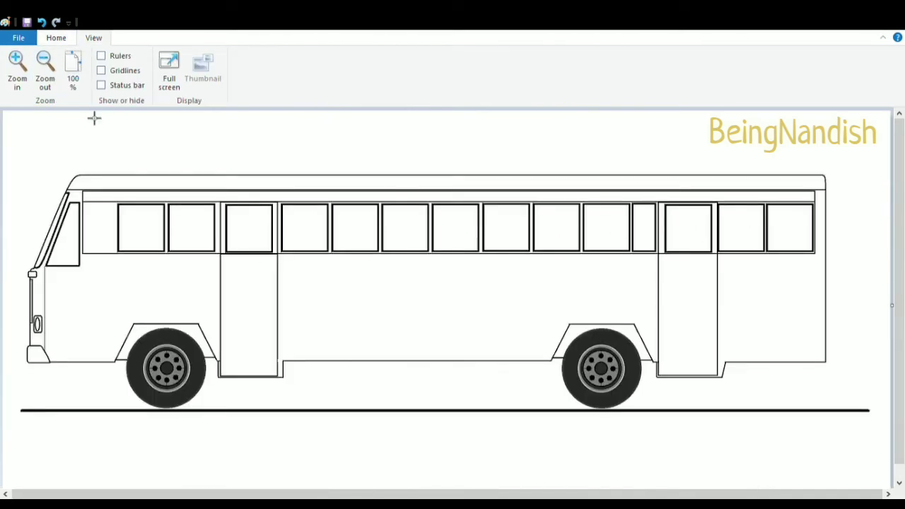
left_click(17, 69)
left_click(55, 38)
left_click_drag(168, 204, 227, 298)
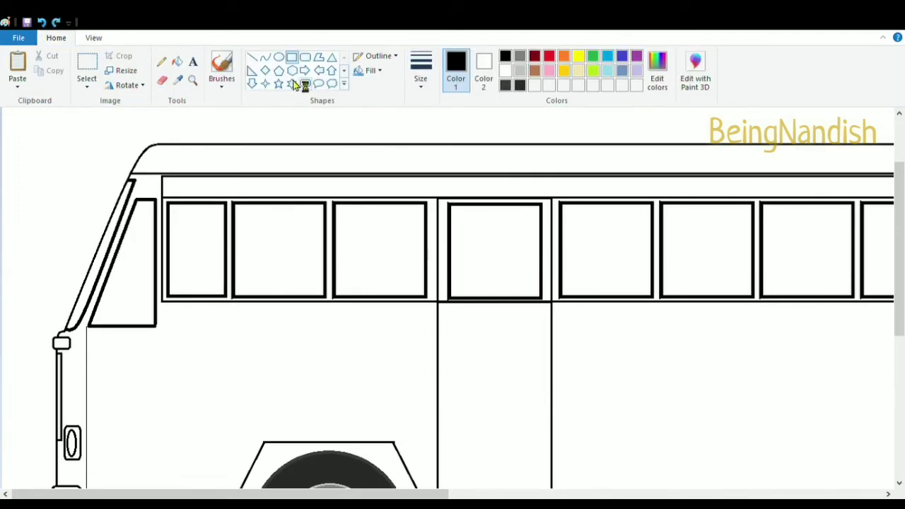
left_click(252, 57)
left_click_drag(281, 203, 294, 284)
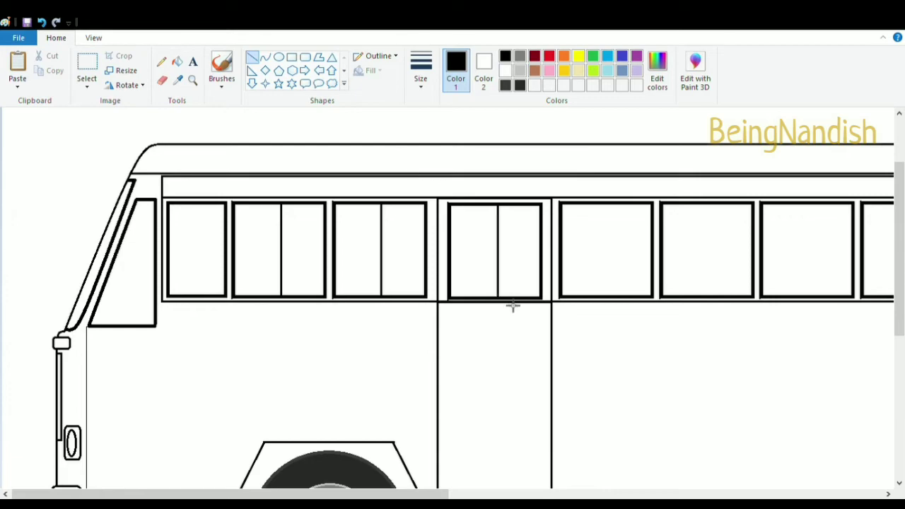
scroll(565, 319, "right", 5)
left_click_drag(466, 204, 473, 262)
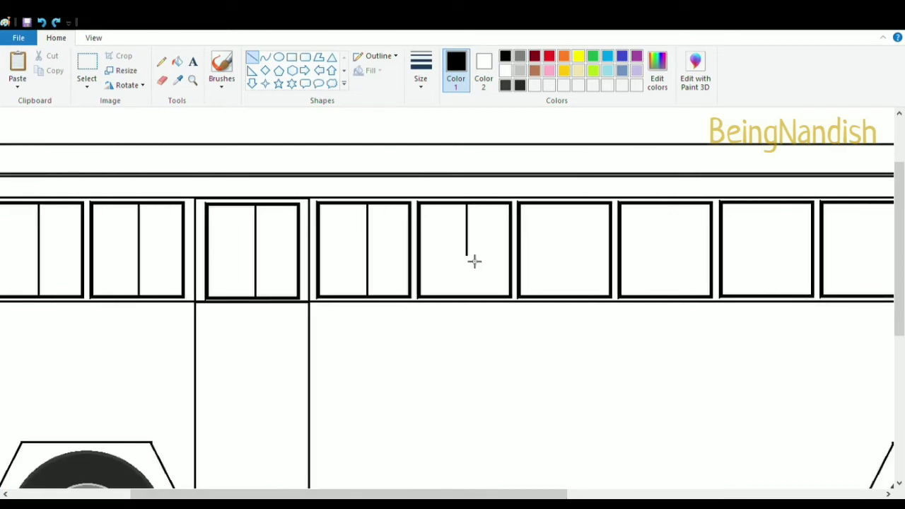
Draw vertical dividers splitting the remaining windows toward the rear into halves
left_click_drag(574, 212, 582, 302)
left_click_drag(491, 494, 614, 493)
left_click_drag(422, 211, 434, 304)
left_click(483, 70)
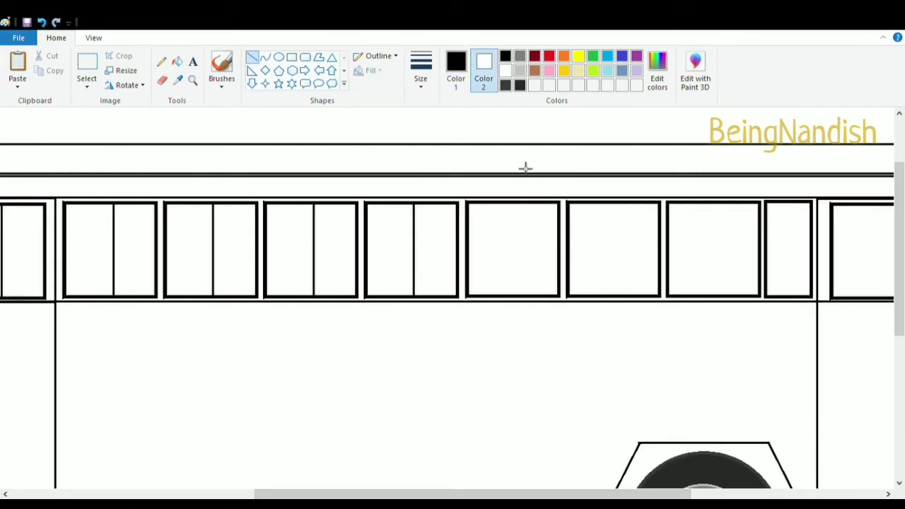
left_click_drag(475, 493, 621, 493)
left_click_drag(418, 205, 418, 297)
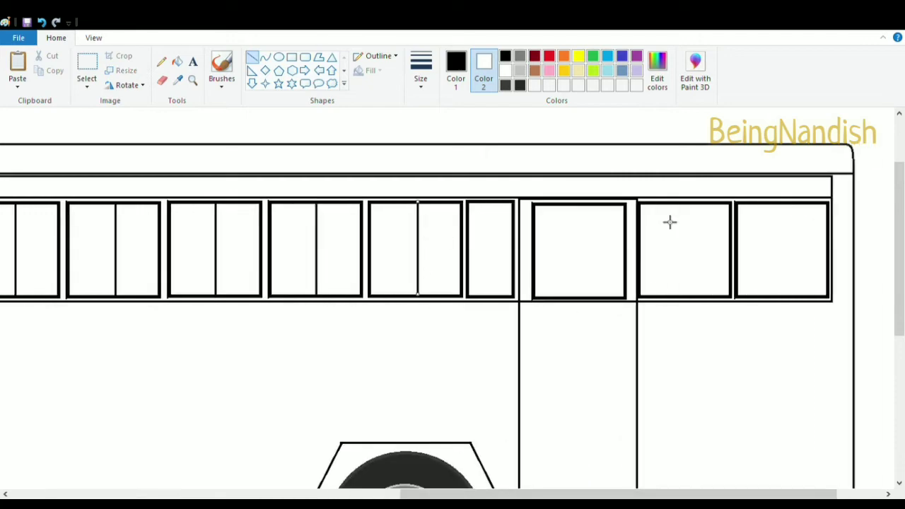
left_click_drag(581, 205, 582, 297)
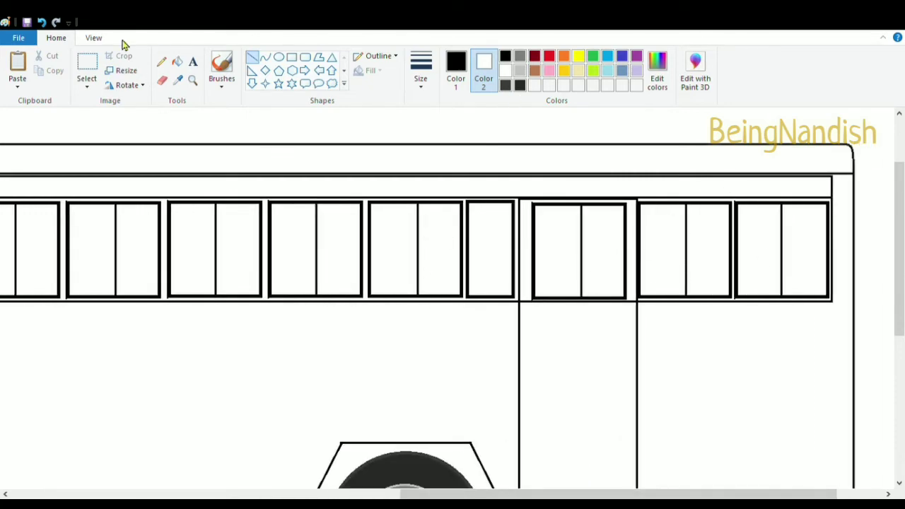
Draw small rounded door handles on the rear door and the front door
left_click(93, 38)
scroll(366, 264, "down", 1)
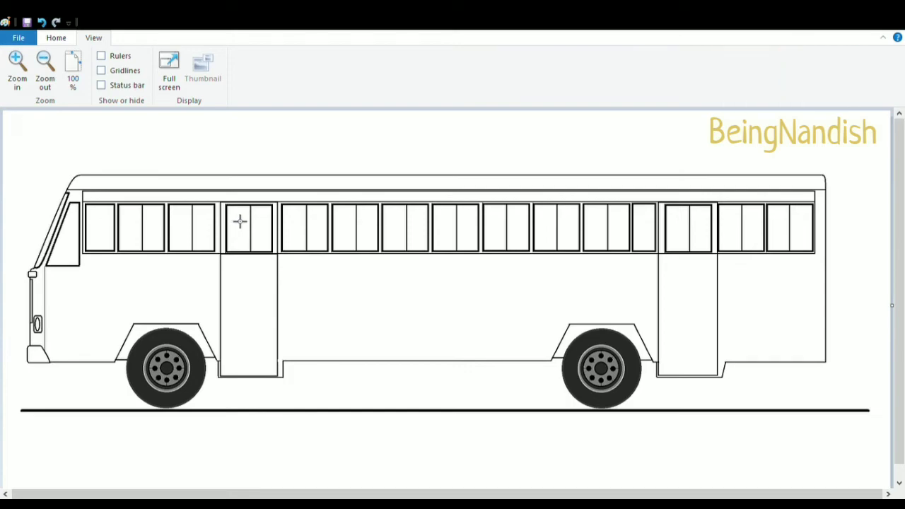
left_click(60, 37)
left_click(304, 56)
left_click_drag(699, 267, 710, 271)
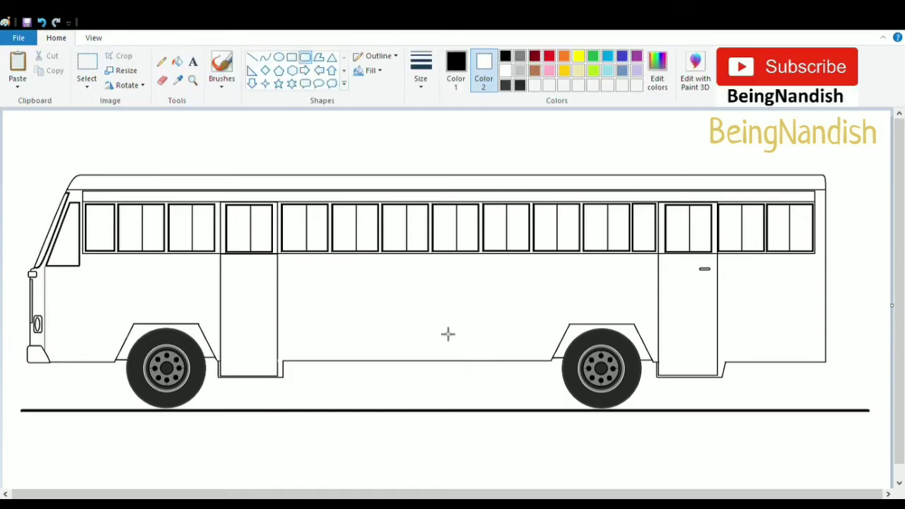
left_click_drag(260, 270, 270, 273)
Draw two decorative stripes on the bus side, each a diagonal line running into a horizontal line toward the rear
left_click(252, 56)
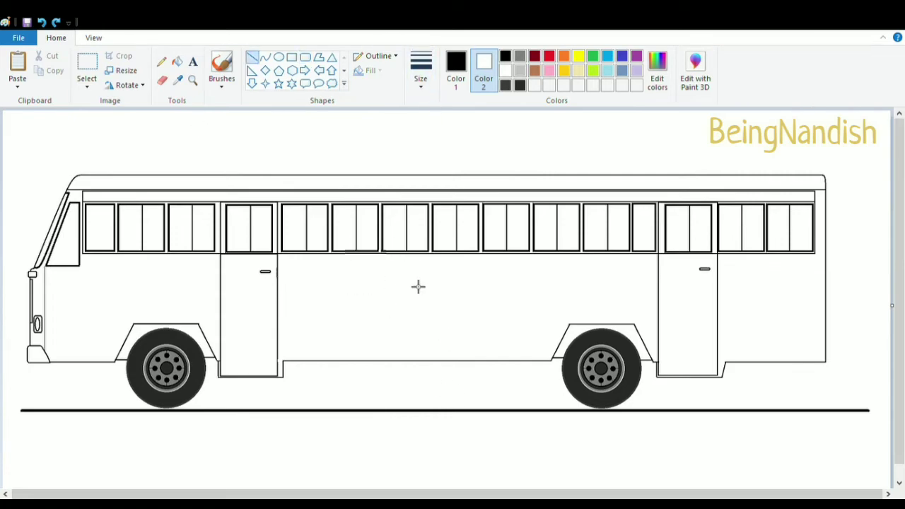
mouse_move(375, 259)
left_mouse_down()
mouse_move(311, 333)
mouse_move(736, 326)
left_mouse_up()
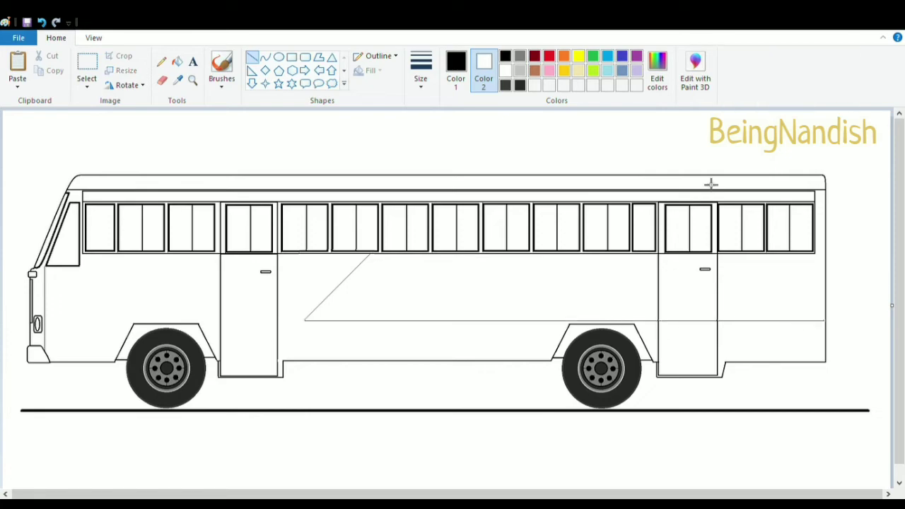
left_click(42, 22)
left_click(42, 22)
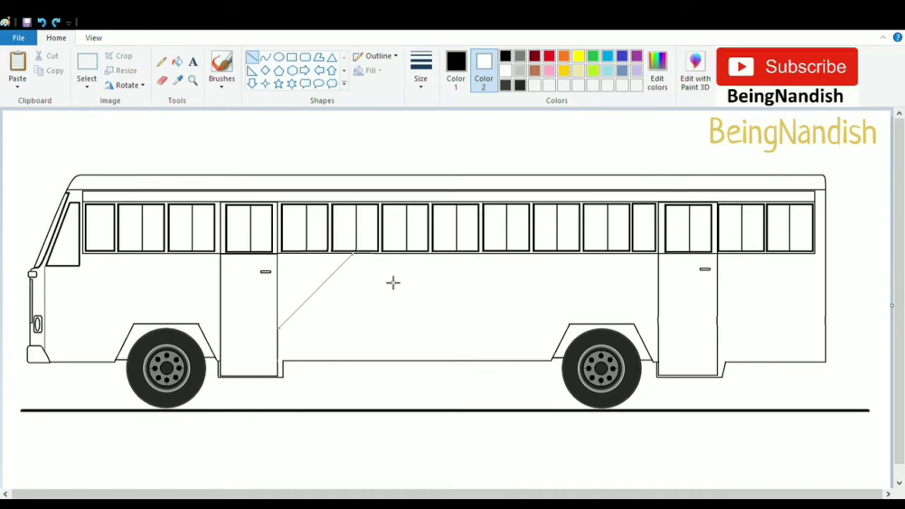
left_click_drag(569, 328, 278, 328)
key("ctrl+z")
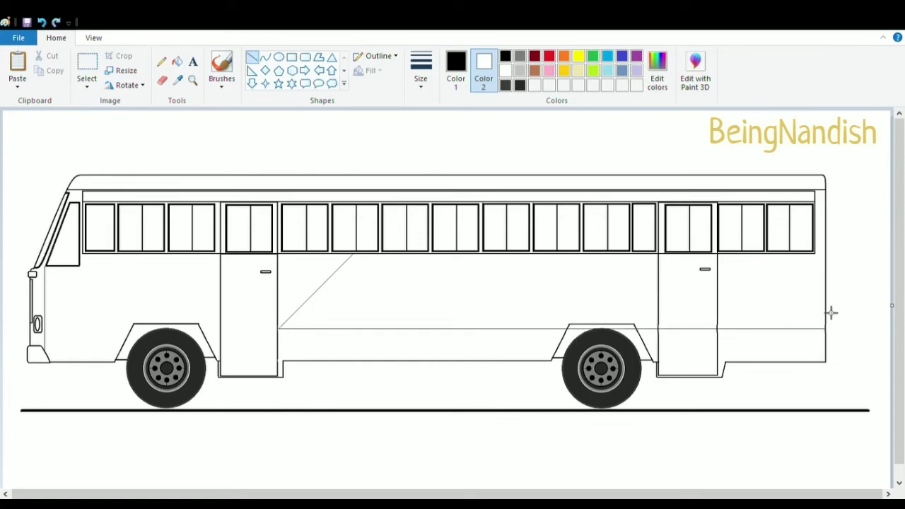
left_click_drag(825, 306, 390, 306)
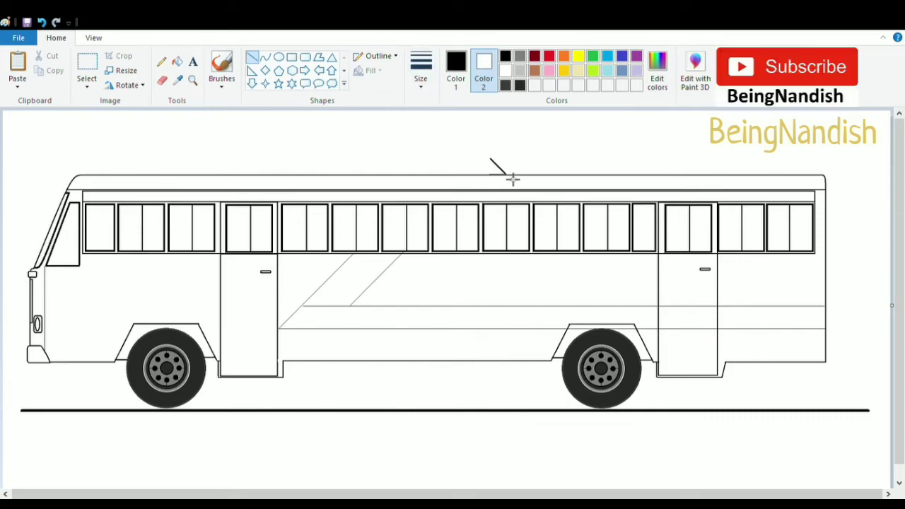
key("ctrl+z")
key("ctrl+z")
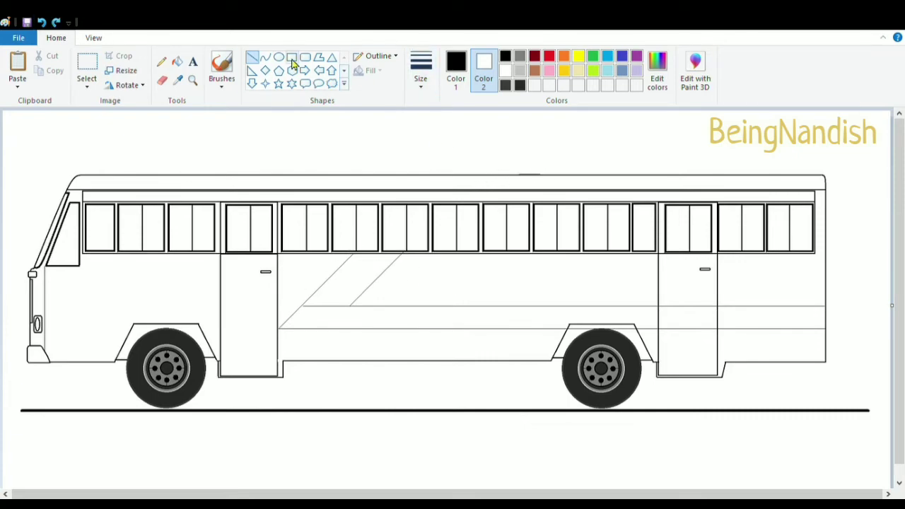
Draw a long rectangular luggage carrier on the roof with horizontal rails inside it
left_click(292, 56)
left_click_drag(519, 160, 773, 173)
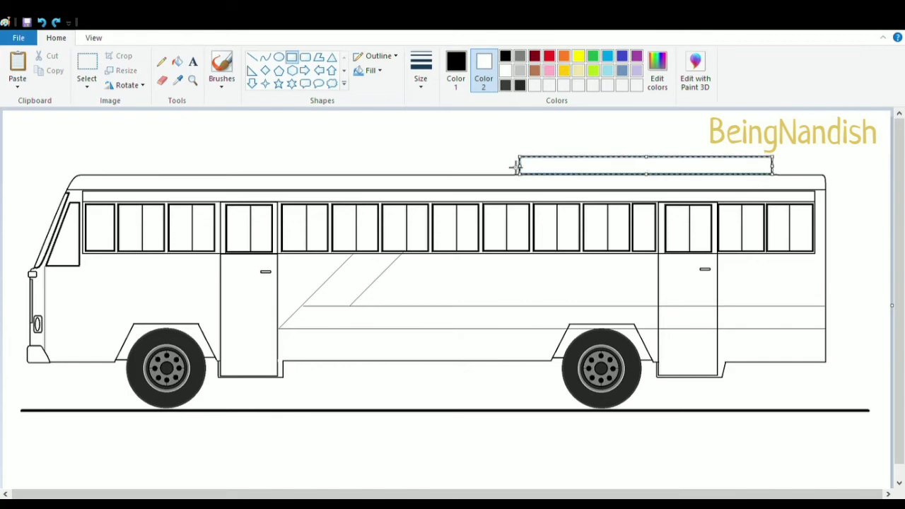
left_click(253, 56)
left_click_drag(531, 174, 777, 187)
left_click(477, 155)
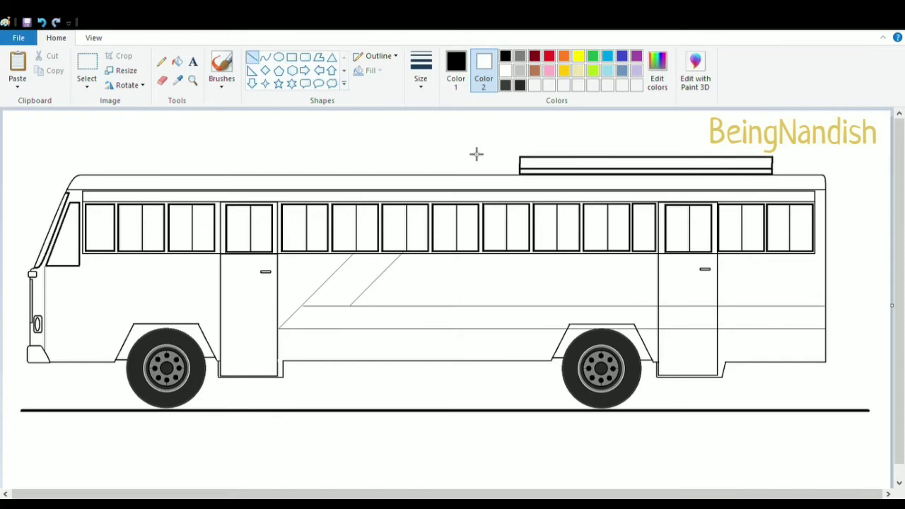
left_click_drag(528, 168, 775, 183)
left_click(418, 168)
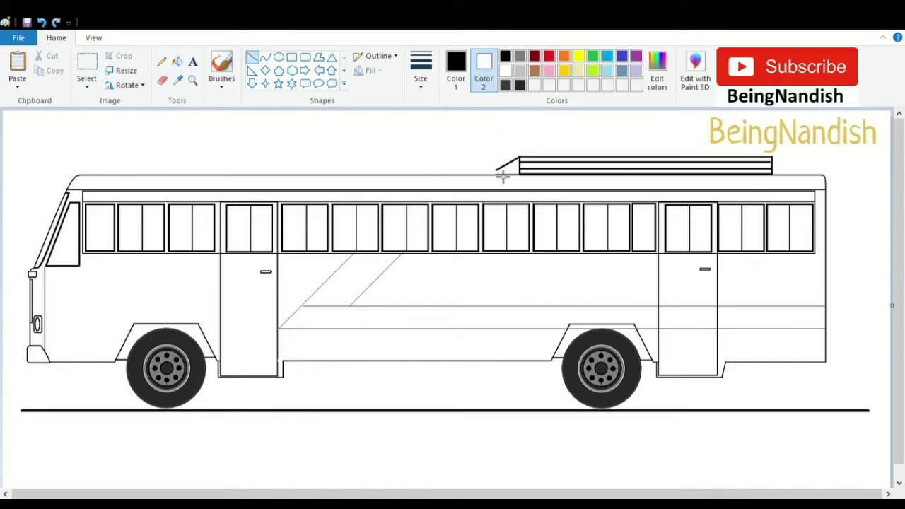
Add a slanted front end and two vertical dividers to the roof luggage carrier
left_click_drag(493, 174, 519, 157)
left_click(588, 166)
left_click_drag(647, 157, 647, 174)
left_click_drag(713, 157, 713, 174)
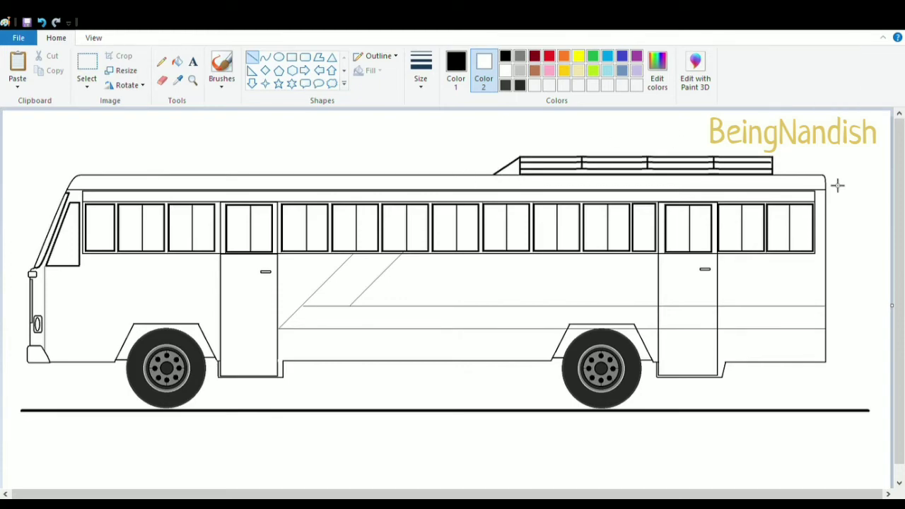
Draw a vertical ladder rail behind the rear of the bus with two short brackets joining it to the body
left_click_drag(832, 178, 859, 366)
left_click(775, 290)
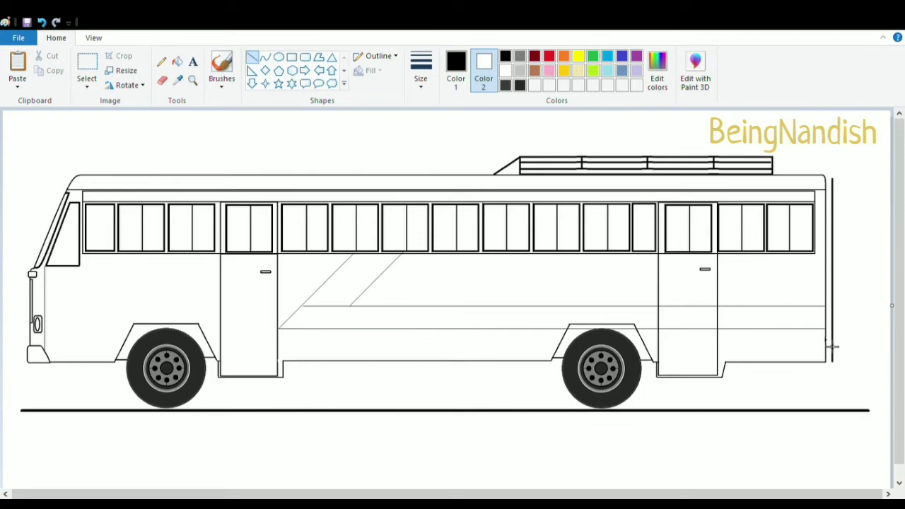
left_click_drag(826, 339, 832, 339)
left_click_drag(826, 205, 833, 206)
left_click(854, 200)
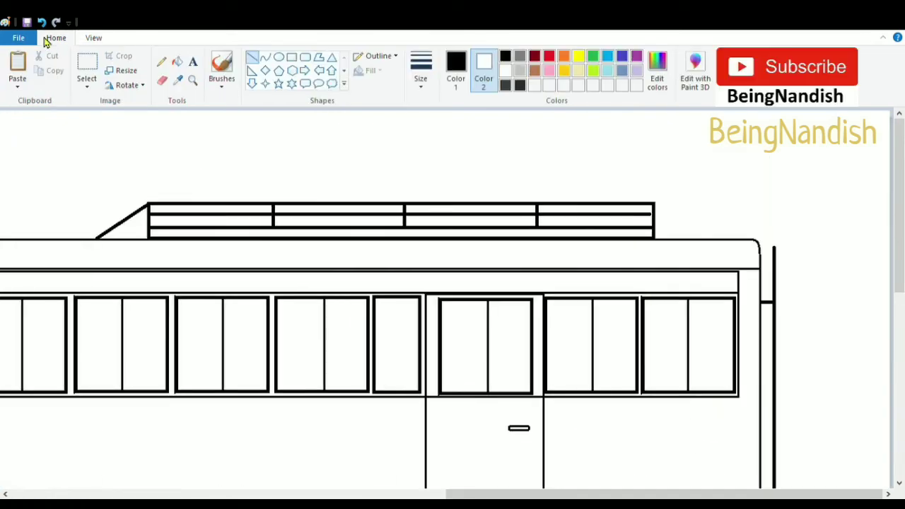
Draw a curved rail connecting the roof luggage carrier down to the rear ladder rail
left_click(264, 56)
left_click_drag(776, 247, 654, 234)
left_click_drag(710, 240, 780, 238)
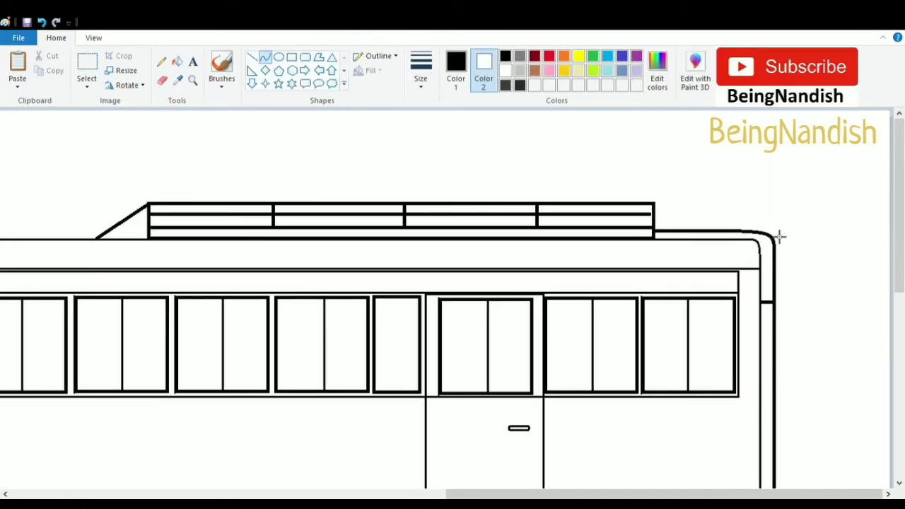
mouse_move(900, 191)
left_mouse_down()
mouse_move(900, 270)
mouse_move(899, 256)
left_mouse_up()
left_click(252, 57)
left_click_drag(772, 473, 772, 118)
scroll(796, 262, "up", 5)
left_click(264, 56)
mouse_move(655, 232)
left_mouse_down()
mouse_move(773, 259)
mouse_move(780, 238)
left_mouse_up()
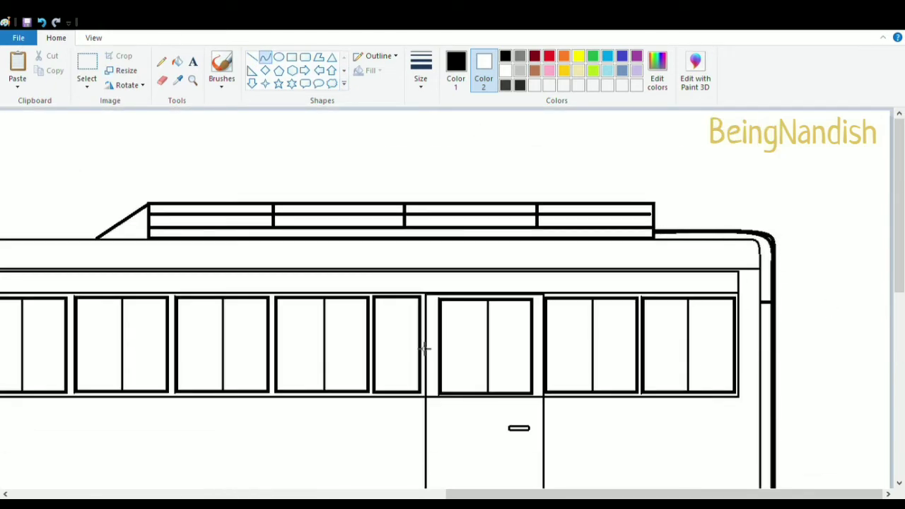
Draw a curved rear-view mirror arm and a small rounded mirror in front of the windshield
left_click_drag(468, 495, 29, 494)
scroll(26, 296, "down", 3)
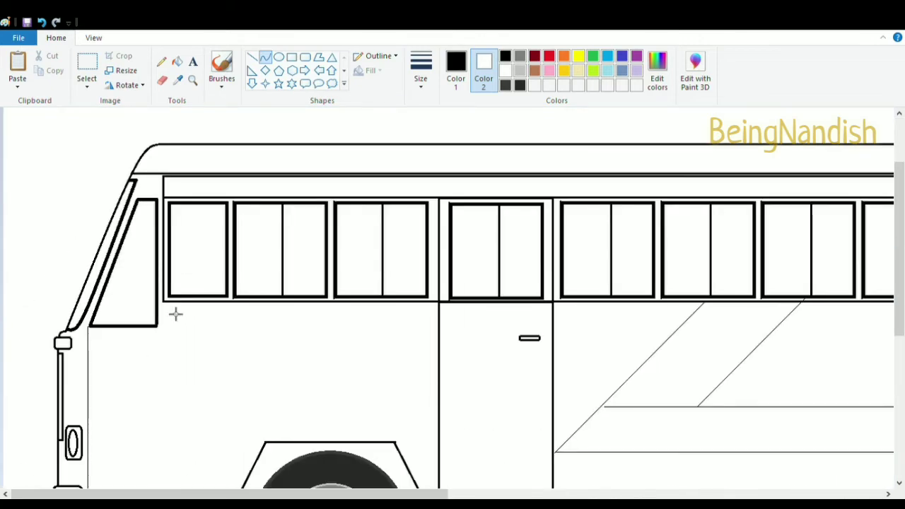
left_click_drag(147, 187, 75, 221)
mouse_move(99, 205)
left_mouse_down()
mouse_move(76, 184)
mouse_move(65, 205)
mouse_move(76, 244)
left_mouse_up()
left_click(196, 159)
left_click(306, 60)
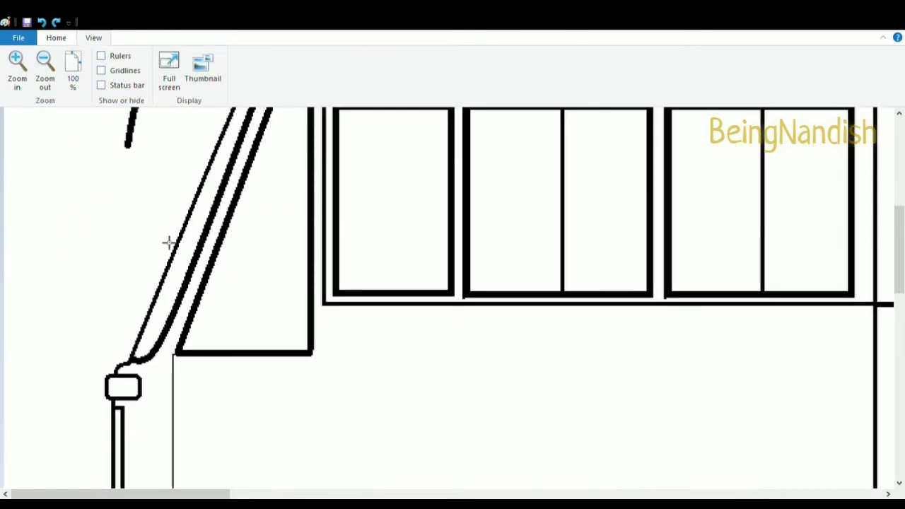
scroll(170, 243, "up", 2)
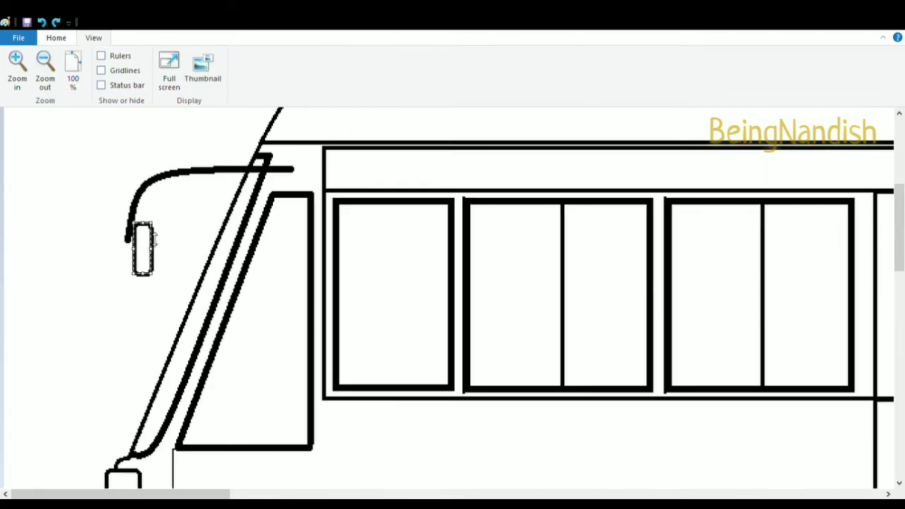
left_click(182, 206)
left_click(56, 39)
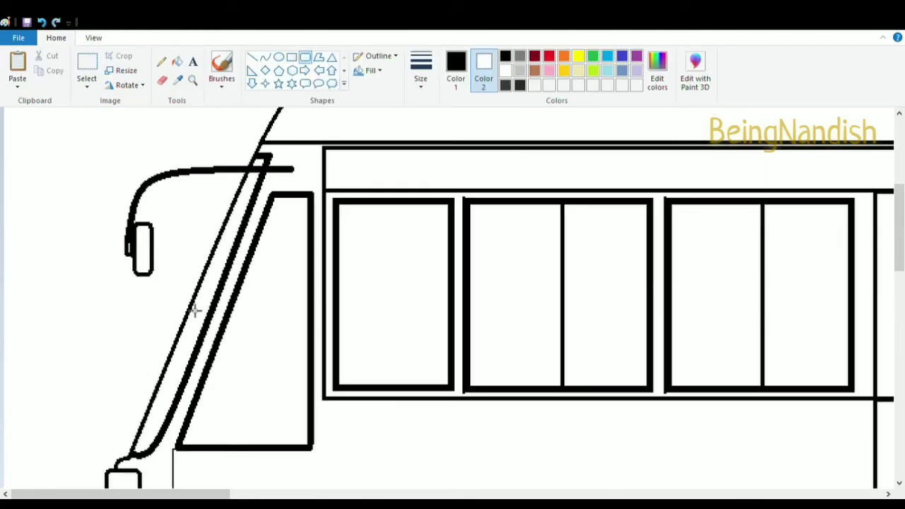
Draw a horizontal line inside the band above the front side windows
scroll(195, 310, "down", 5)
left_click(253, 57)
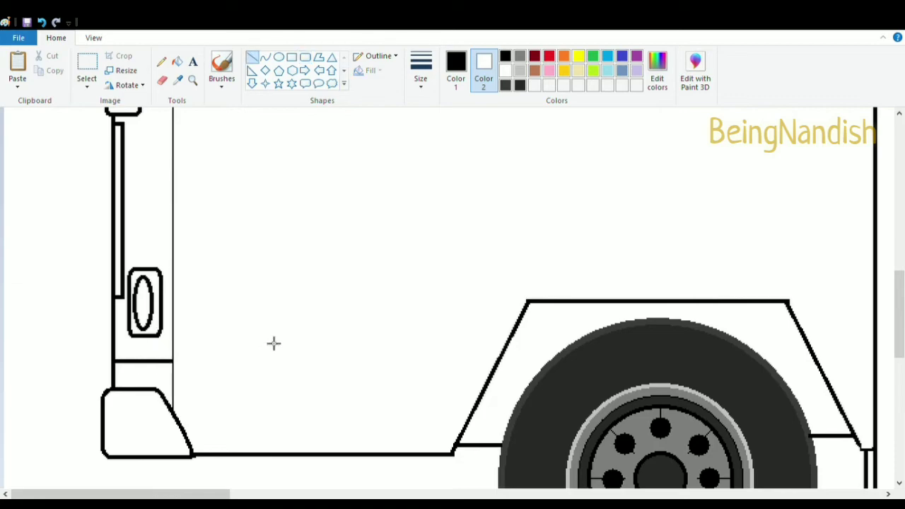
scroll(272, 344, "up", 6)
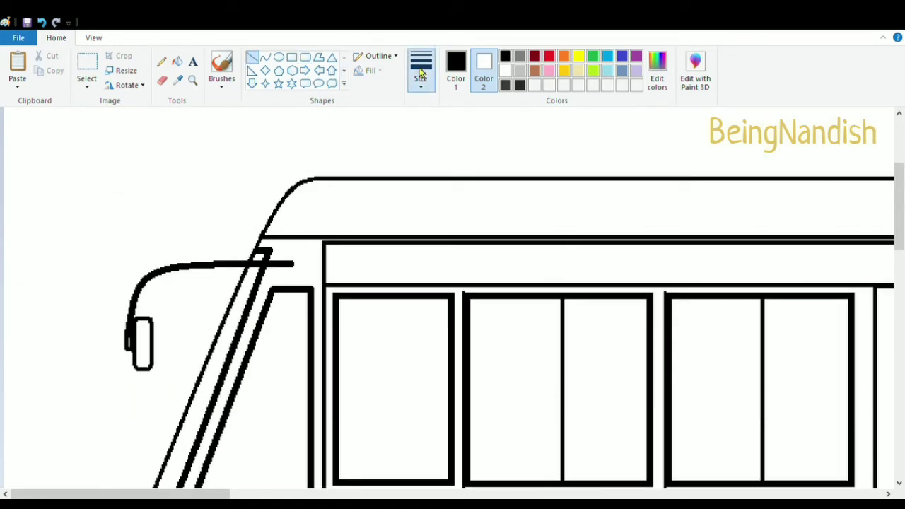
scroll(337, 257, "right", 4)
left_click_drag(172, 252, 323, 257)
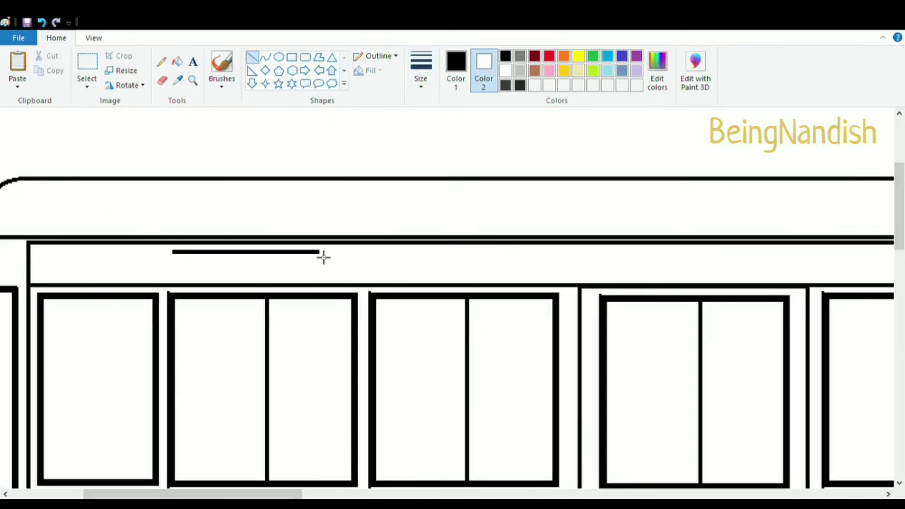
Draw a stack of short horizontal vent lines in the band above the first side windows and break them into segments with white
mouse_move(174, 260)
left_mouse_down()
mouse_move(285, 260)
mouse_move(227, 271)
mouse_move(349, 276)
left_mouse_up()
left_click(42, 22)
left_click_drag(244, 283, 351, 281)
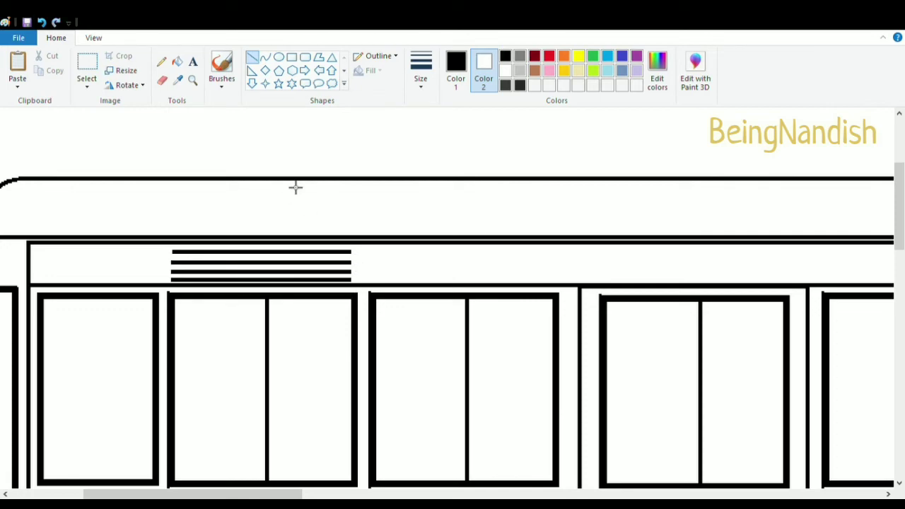
left_click(455, 67)
left_click(504, 70)
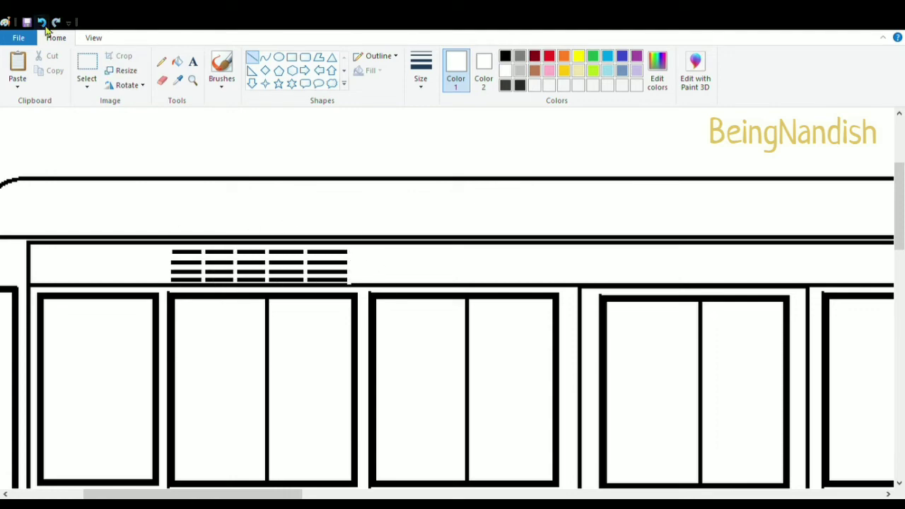
Select the vent grille and copy it above the next pair of side windows
left_click(89, 70)
left_click_drag(170, 248, 358, 289)
left_click_drag(275, 271, 474, 272)
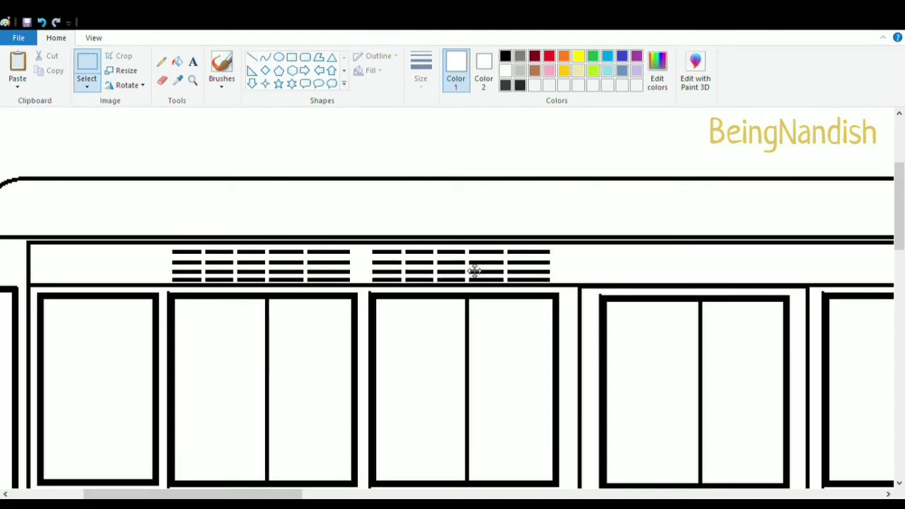
Paste copies of the vent grille above each remaining side window along the bus
left_click(344, 493)
key("ctrl+v")
left_click_drag(108, 133, 438, 271)
left_click_drag(290, 494, 384, 491)
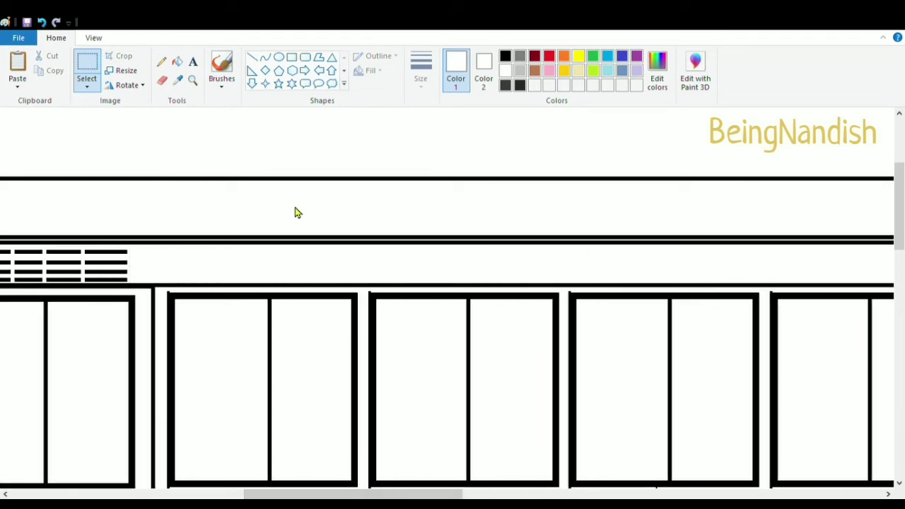
key("ctrl+v")
left_click_drag(154, 153, 278, 268)
key("ctrl+v")
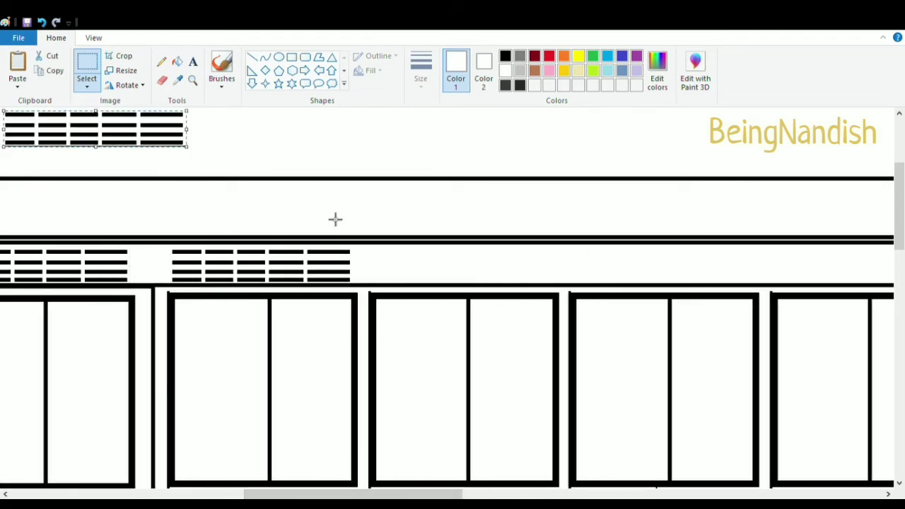
left_click_drag(76, 134, 451, 270)
left_click_drag(346, 493, 431, 493)
key("ctrl+v")
left_click_drag(92, 132, 322, 270)
left_click_drag(438, 494, 487, 493)
key("ctrl+v")
left_click_drag(103, 135, 338, 272)
left_click(338, 273)
left_click_drag(485, 493, 551, 494)
key("ctrl+v")
left_click_drag(92, 134, 481, 269)
key("ctrl+v")
left_click(478, 269)
left_click_drag(488, 494, 567, 494)
key("ctrl+v")
left_click_drag(114, 134, 360, 274)
left_click(360, 275)
left_click_drag(537, 493, 594, 494)
key("ctrl+v")
left_click_drag(106, 134, 458, 270)
left_click(458, 270)
left_click_drag(686, 494, 739, 494)
key("ctrl+v")
left_click_drag(106, 131, 428, 269)
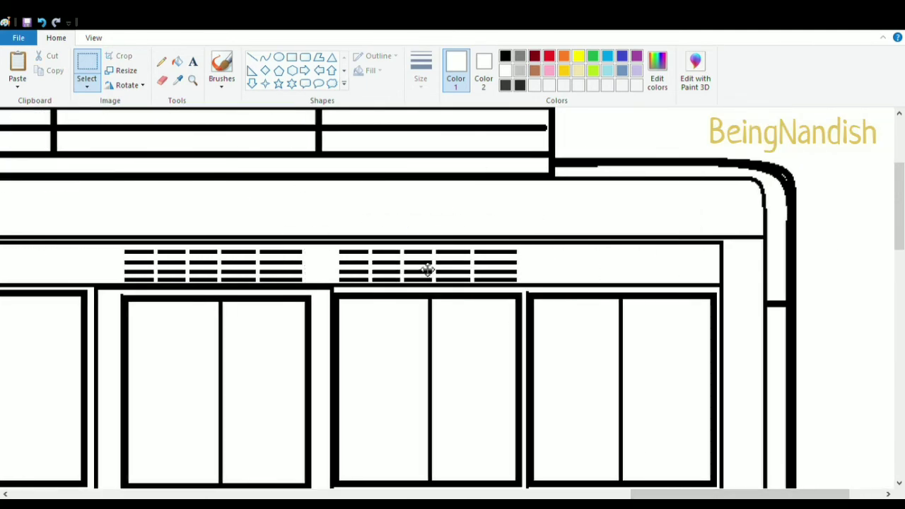
key("ctrl+v")
left_click_drag(99, 135, 630, 277)
Draw small oval marker lights on the roof at the front and rear of the bus
left_click(94, 38)
left_click(44, 68)
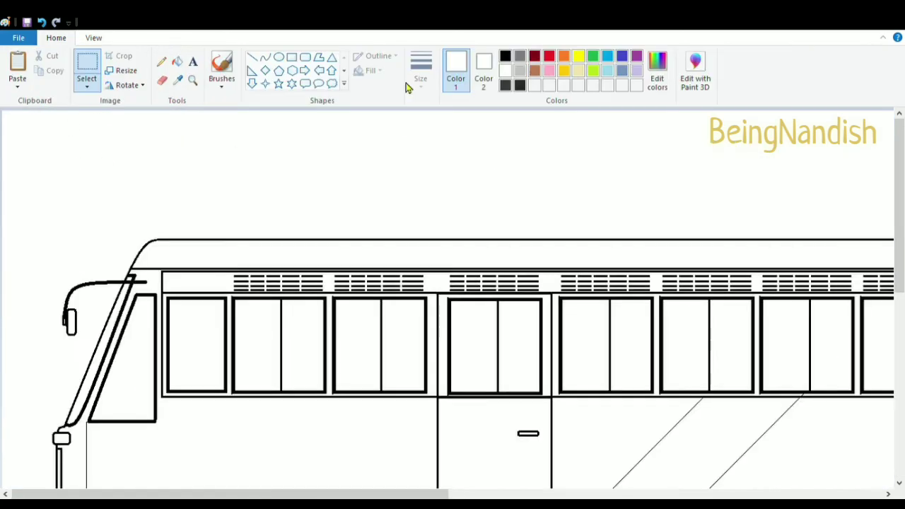
left_click(278, 56)
left_click_drag(209, 262, 204, 259)
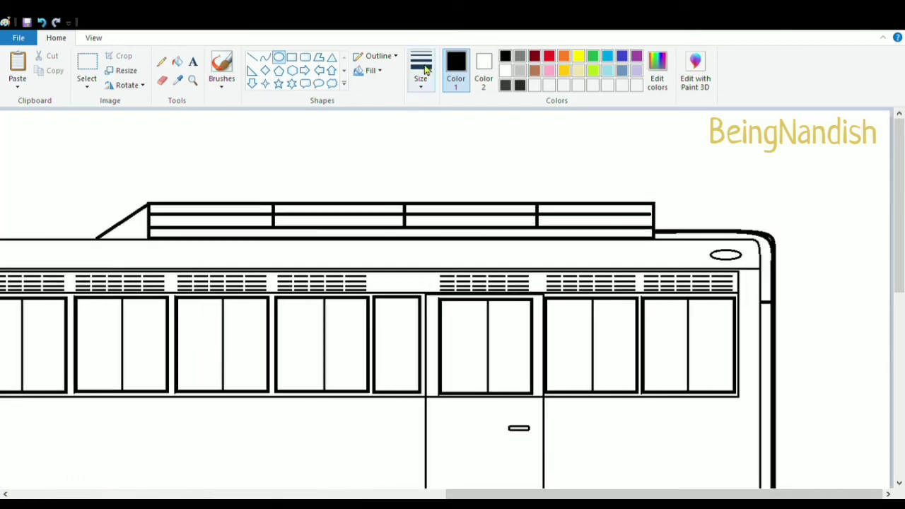
left_click_drag(150, 229, 659, 222)
left_click(511, 161)
Erase the stripe line where it crosses the top of the rear wheel
left_click(94, 39)
left_click(51, 82)
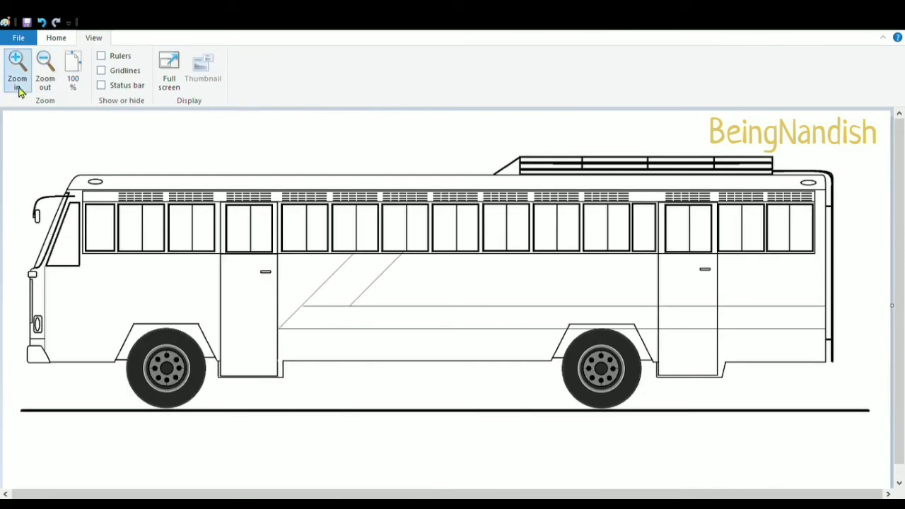
left_click(19, 86)
scroll(256, 292, "down", 3)
left_click_drag(230, 495, 581, 494)
left_click(56, 39)
left_click(162, 81)
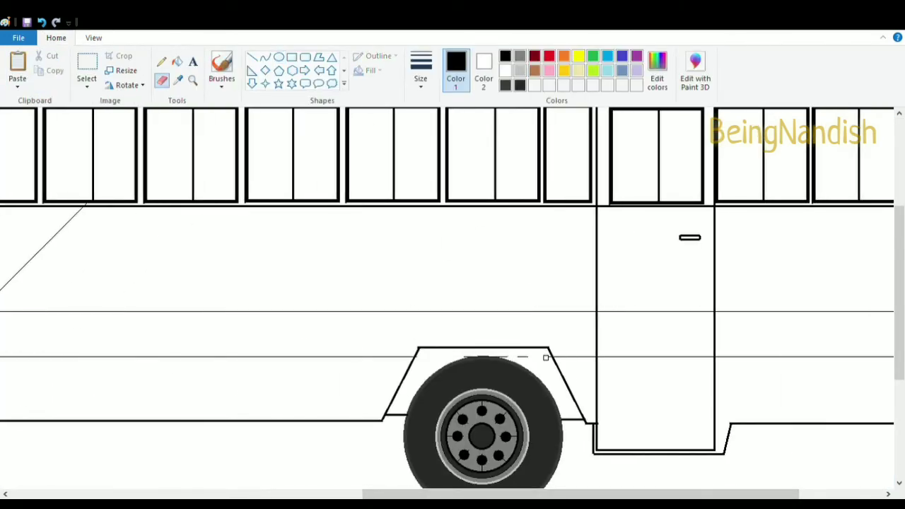
left_click_drag(470, 495, 549, 494)
left_click(94, 38)
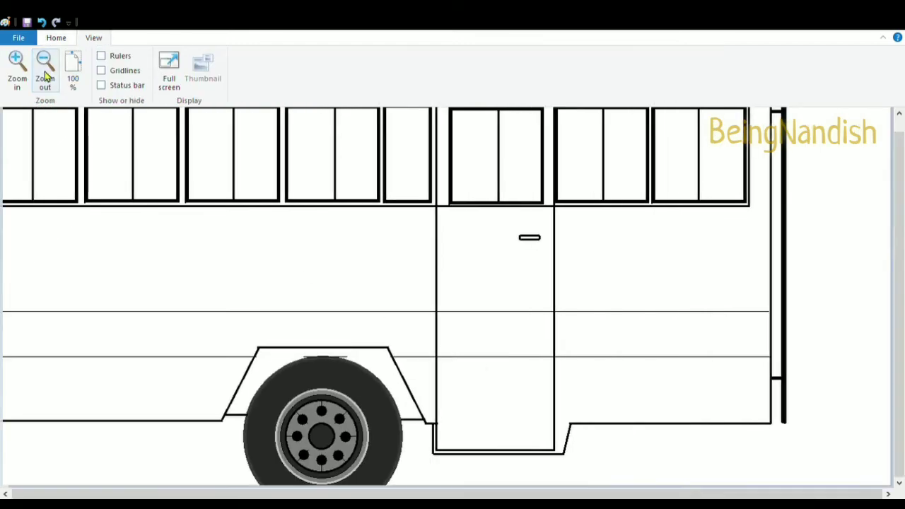
left_click(48, 77)
left_click(55, 39)
Fill the windshield, every side window pane and the vent band with dark grey
left_click(520, 56)
left_click(520, 85)
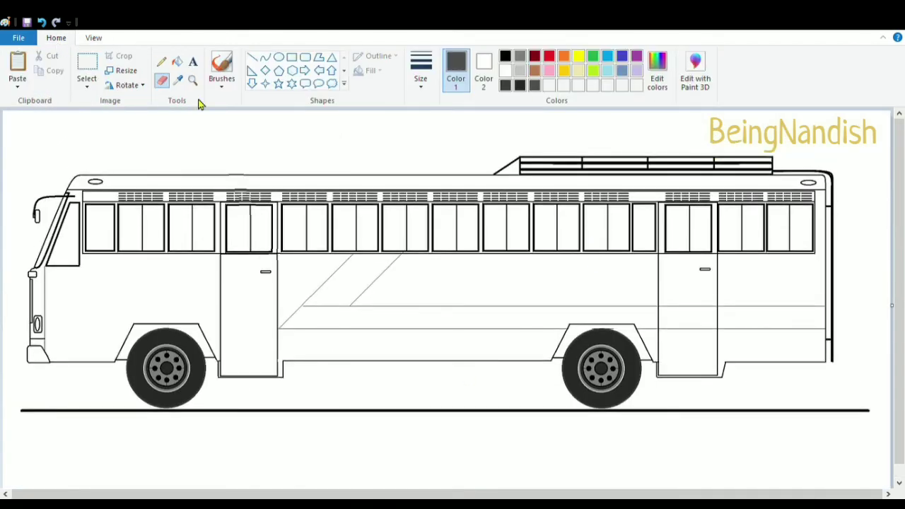
left_click(177, 62)
left_click(99, 228)
left_click(349, 349)
left_click(68, 243)
left_click(97, 240)
left_click(130, 237)
left_click(153, 237)
left_click(181, 237)
left_click(203, 236)
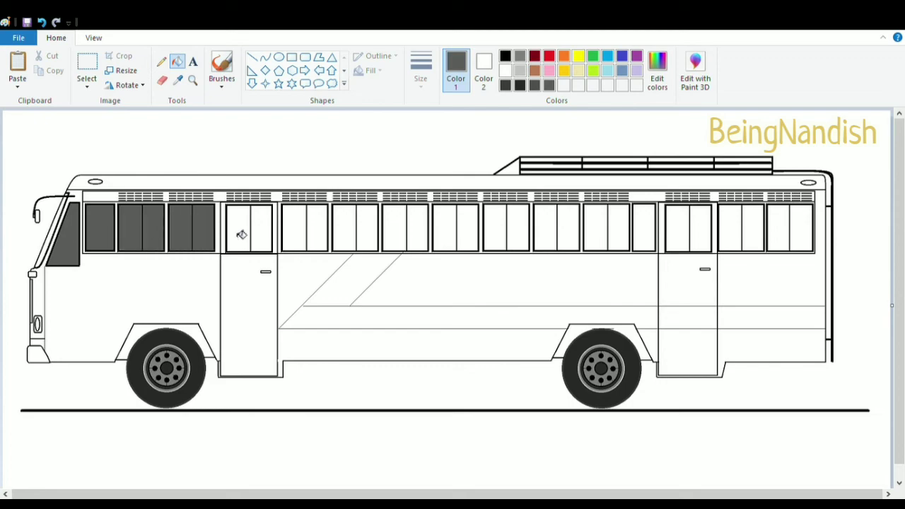
left_click(239, 234)
left_click(470, 227)
left_click(518, 233)
left_click(568, 235)
left_click(618, 237)
left_click(645, 237)
left_click(686, 239)
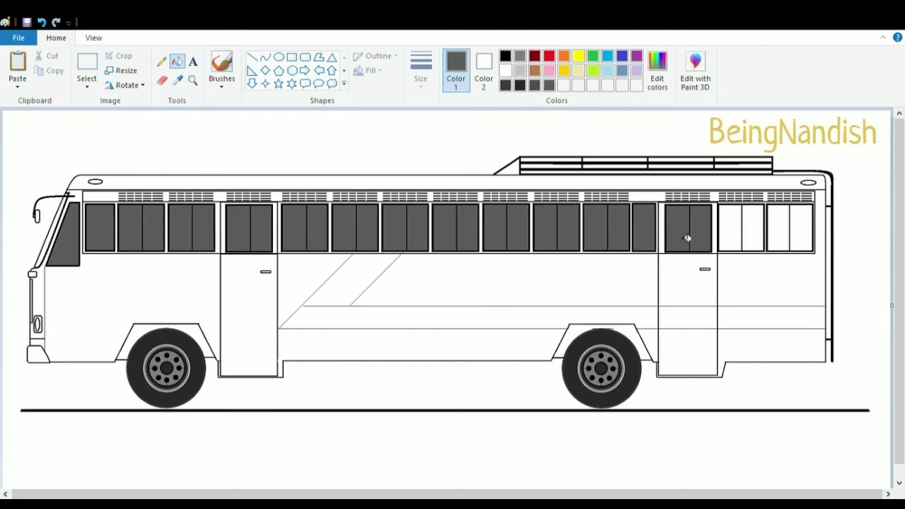
left_click(735, 240)
left_click(784, 242)
left_click(380, 200)
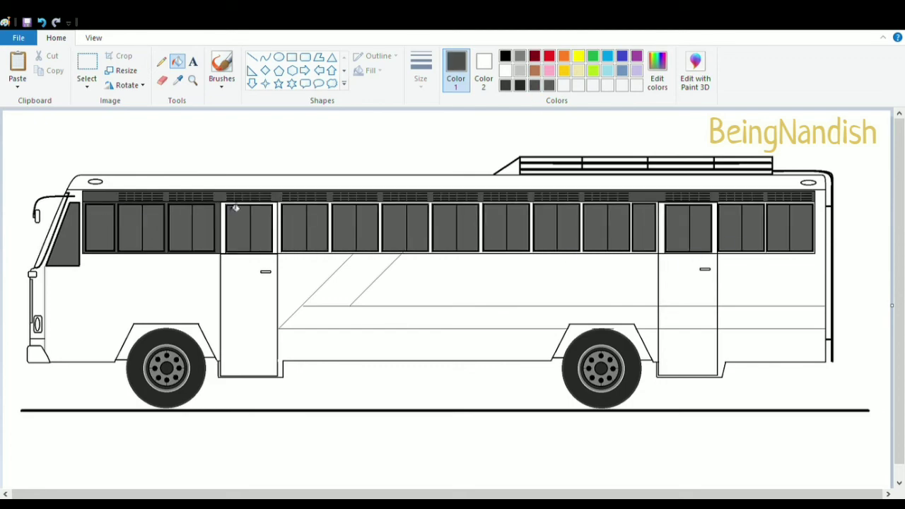
left_click(785, 209)
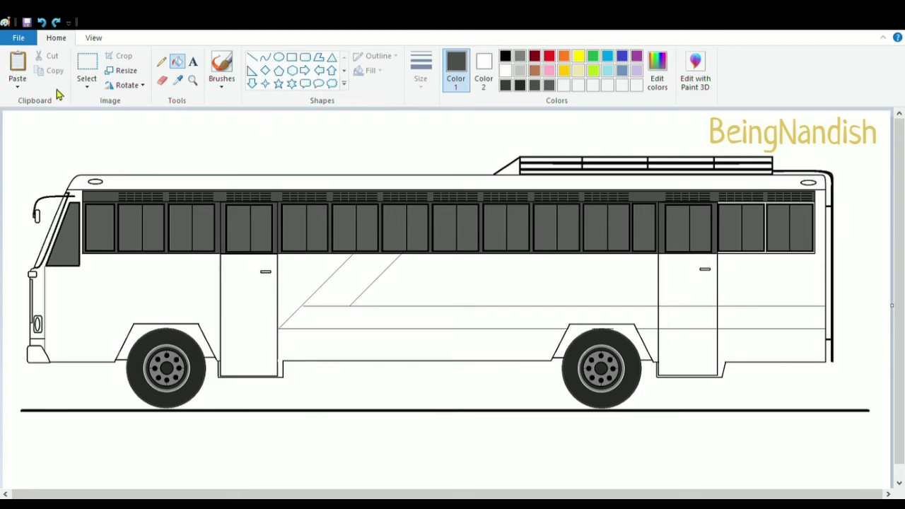
Fill the strip beside the windshield with light grey and the front roof light with orange
left_click(94, 39)
left_click(18, 67)
scroll(212, 269, "down", 3)
left_click(65, 40)
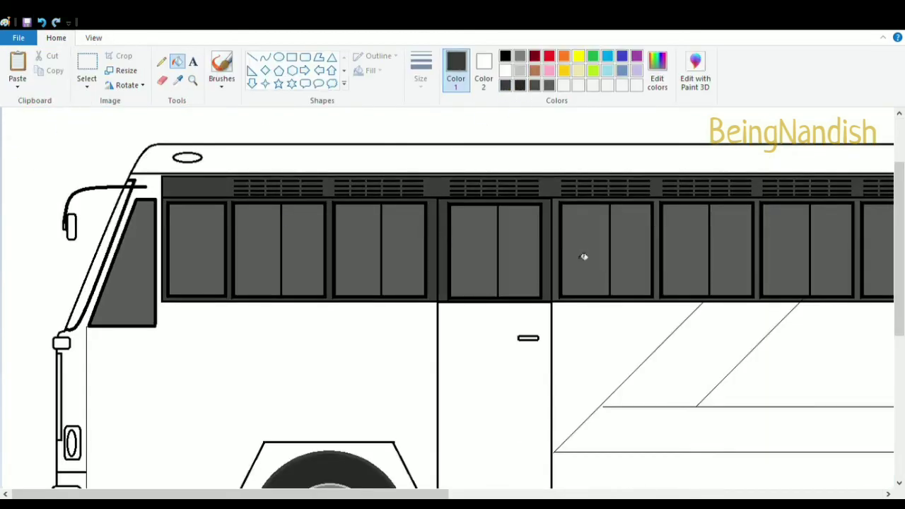
scroll(584, 257, "right", 5)
scroll(639, 205, "left", 7)
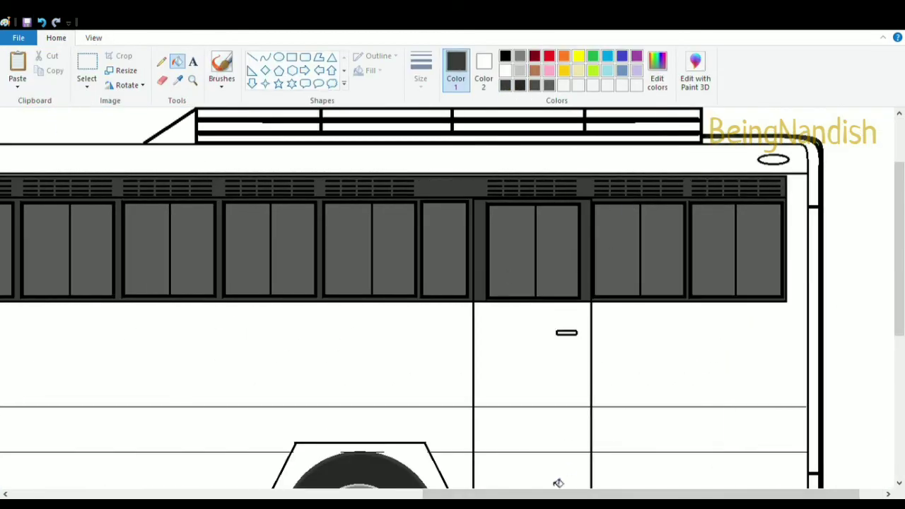
left_click(520, 71)
left_click(135, 207)
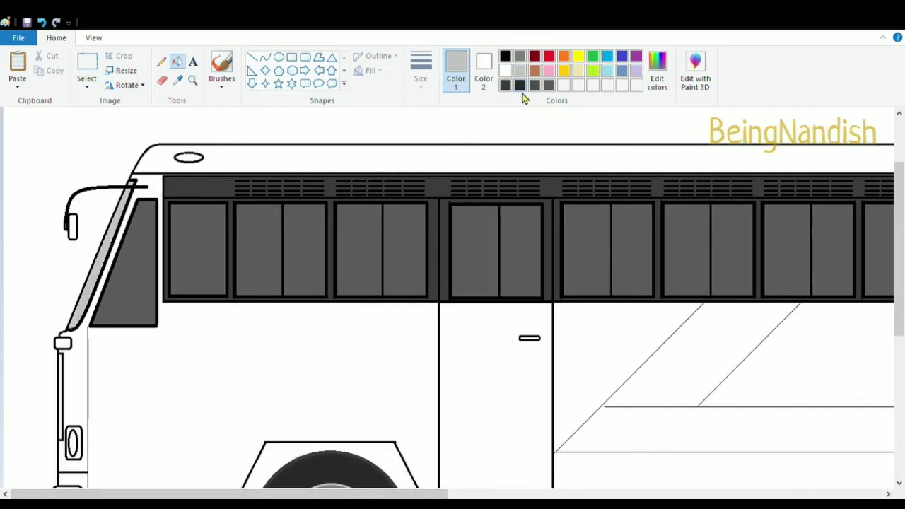
left_click(203, 162)
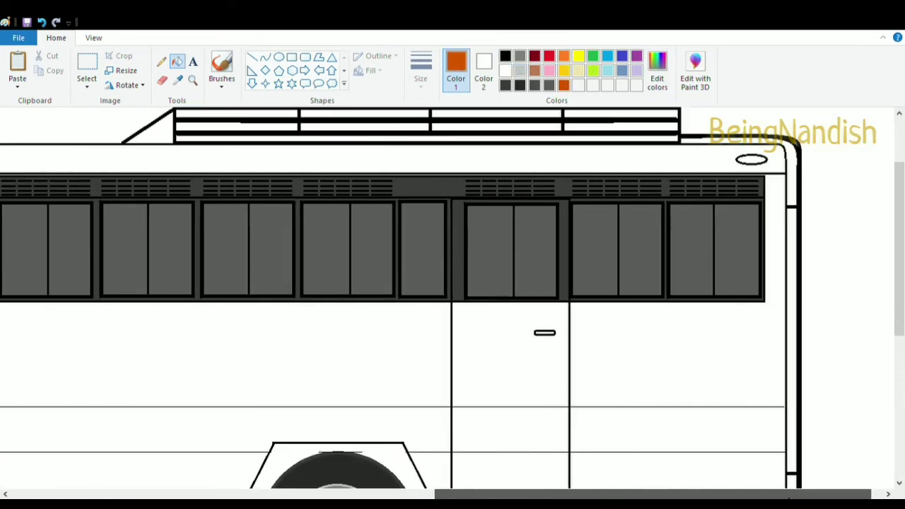
Draw black outline lines framing the panel below the windshield
scroll(692, 336, "right", 1)
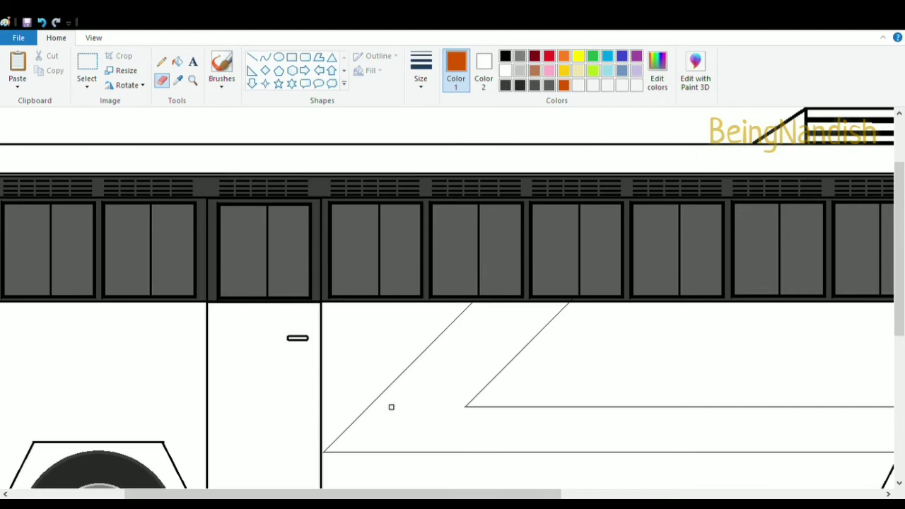
scroll(391, 406, "left", 3)
scroll(176, 320, "down", 1)
left_click(504, 56)
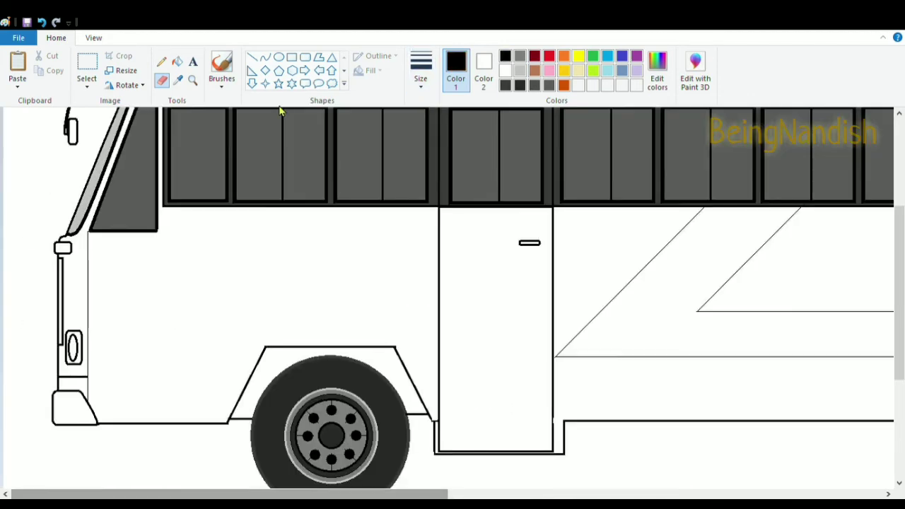
left_click(253, 57)
scroll(231, 370, "up", 1)
key("ctrl+z")
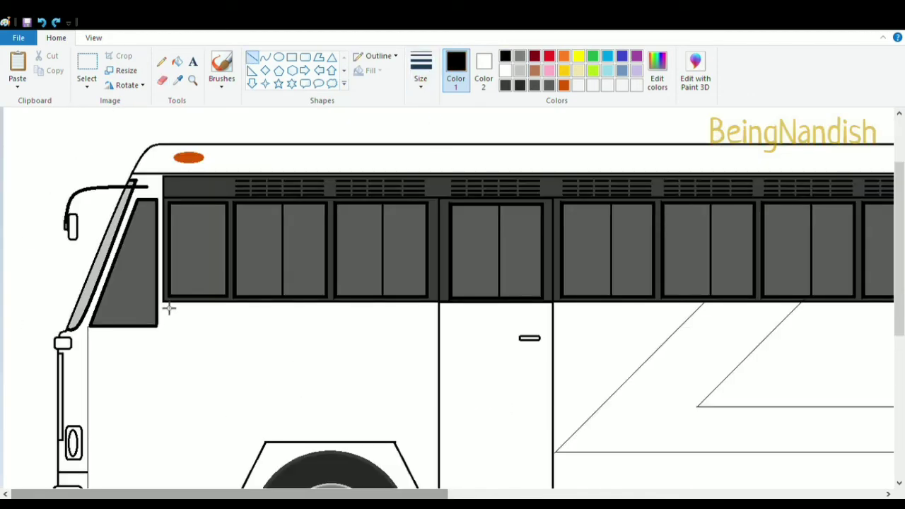
scroll(311, 169, "down", 1)
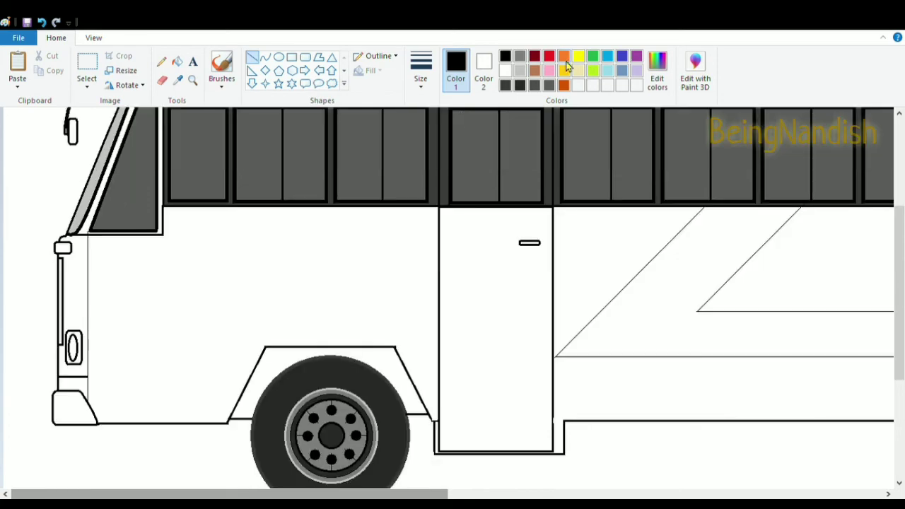
Fill the front indicator light orange and the narrow front strip below it dark grey
left_click(564, 56)
left_click(176, 61)
left_click(63, 248)
left_click(504, 85)
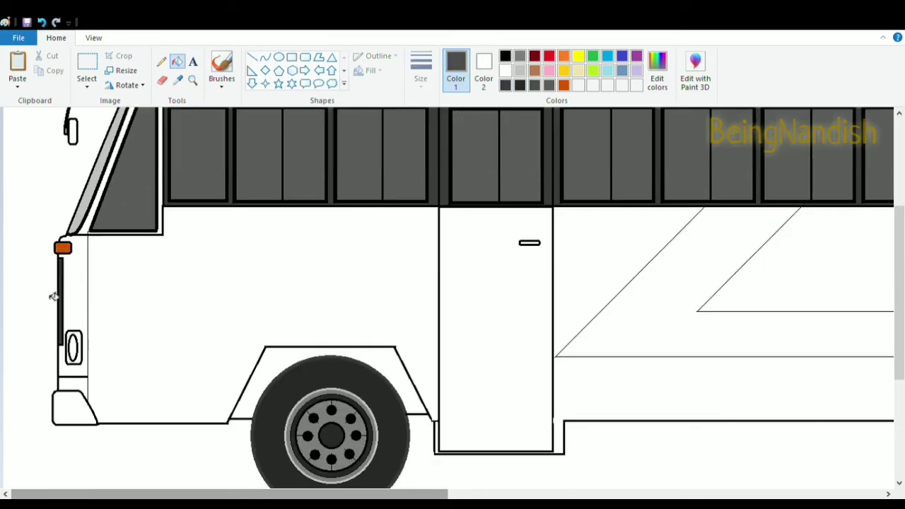
left_click(520, 73)
Draw a vertical black line along the front strip below the indicator light
left_click(94, 38)
left_click(17, 67)
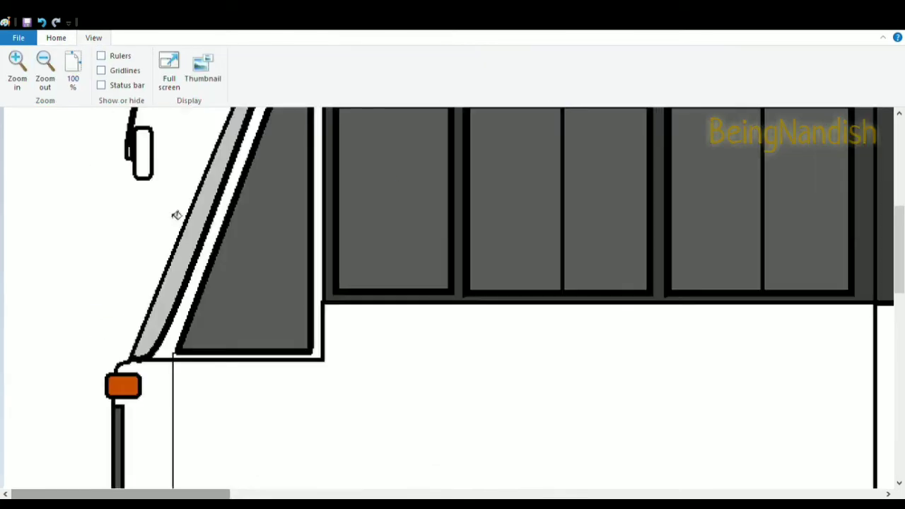
scroll(453, 297, "down", 3)
left_click(56, 37)
left_click(94, 37)
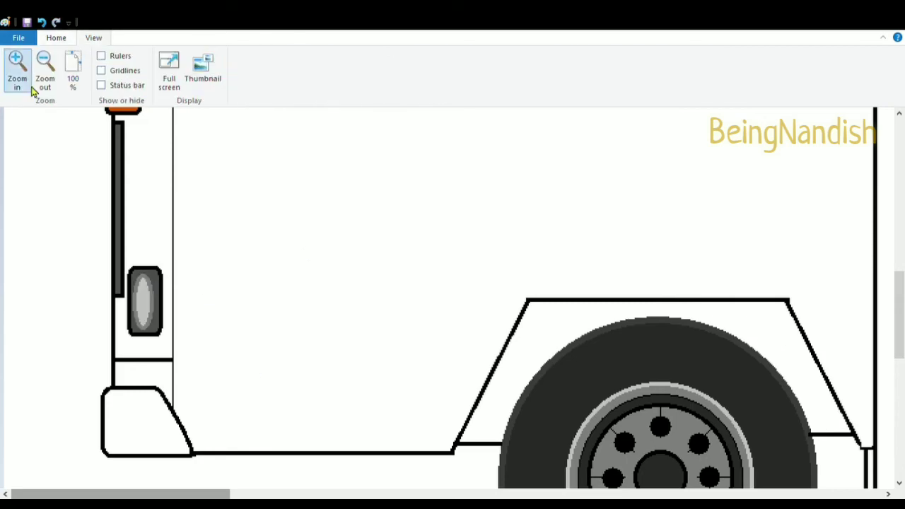
left_click(17, 70)
left_click(56, 37)
left_click(505, 56)
left_click(252, 56)
left_click_drag(179, 383, 178, 204)
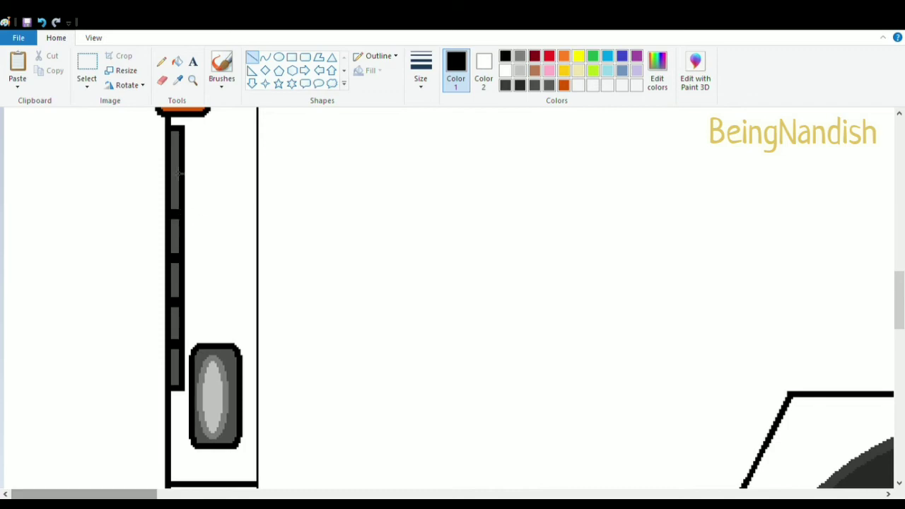
Draw a short orange line under the front indicator light
scroll(297, 392, "up", 3)
left_click(563, 57)
left_click_drag(168, 375, 196, 374)
scroll(101, 155, "up", 2)
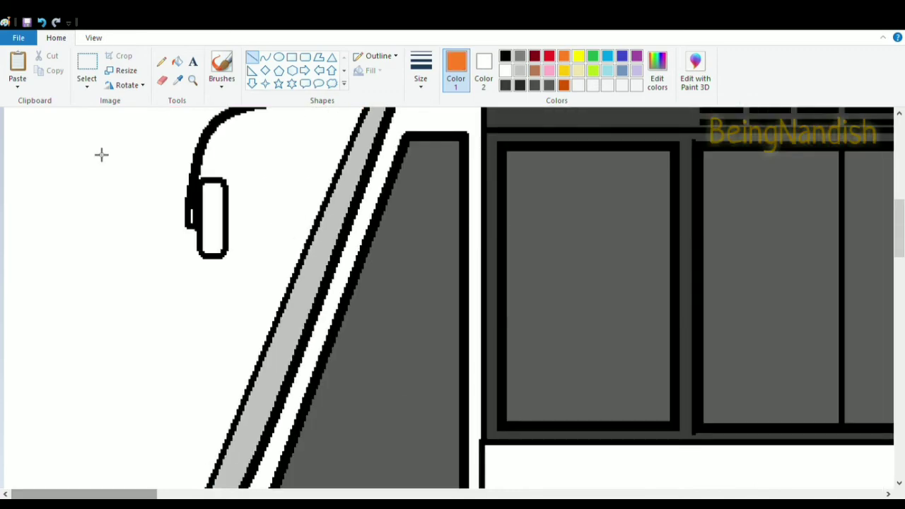
left_click(506, 85)
scroll(205, 228, "up", 3)
left_click(93, 38)
left_click(44, 80)
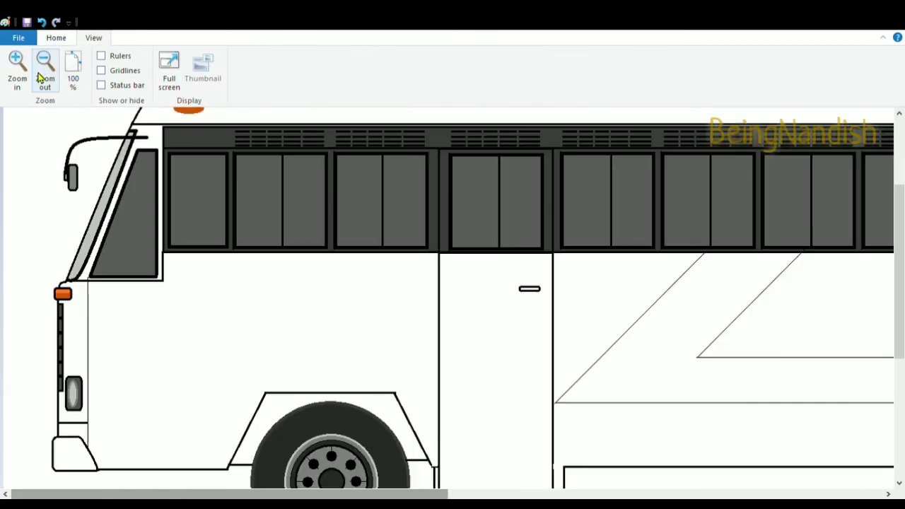
left_click(41, 77)
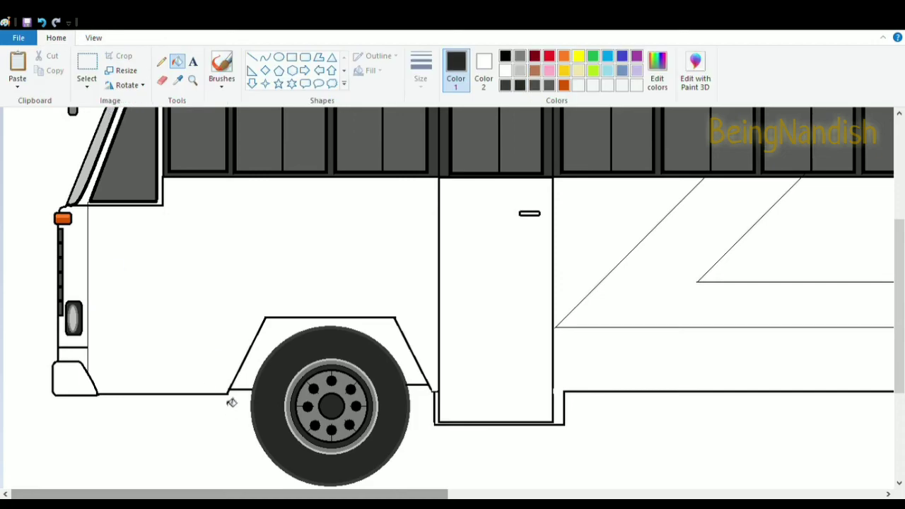
Fill both wheel arches above the wheels with black
left_click(384, 338)
left_click(505, 57)
left_click(384, 338)
left_click_drag(355, 494, 701, 496)
left_click(543, 343)
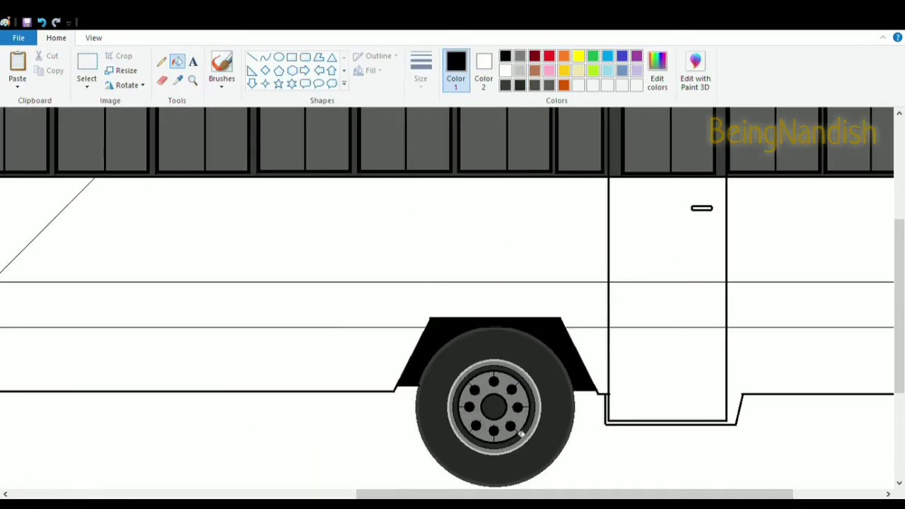
left_click_drag(570, 494, 658, 495)
scroll(646, 323, "up", 3)
Fill the diagonal side stripe with a light yellow colour
left_click(93, 37)
left_click(54, 75)
left_click(56, 38)
left_click(565, 71)
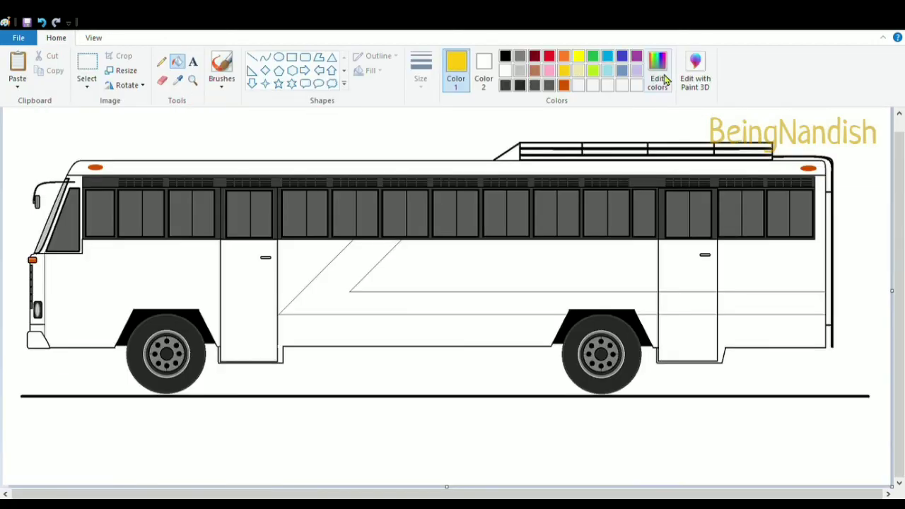
left_click(663, 79)
key("Return")
left_click(424, 302)
left_click(744, 307)
key("ctrl+z")
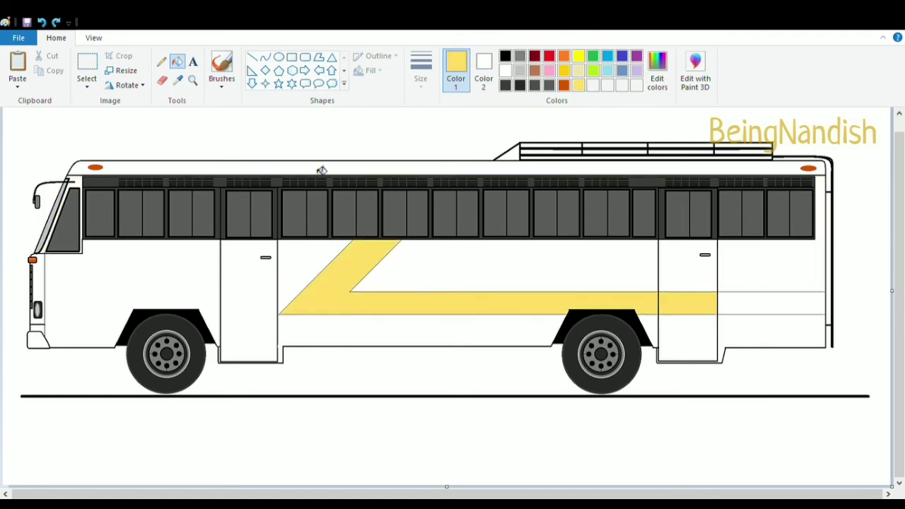
Fill the roof band and rear panel with the same light yellow
left_click(318, 170)
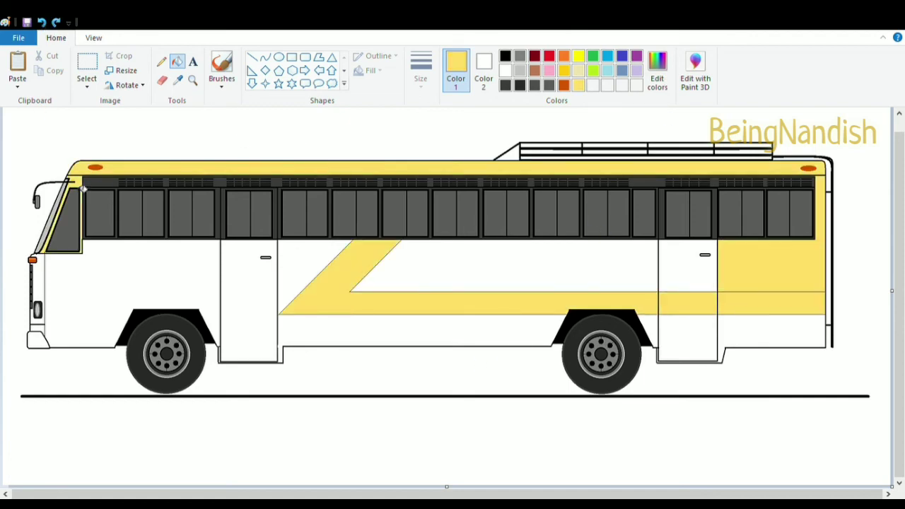
left_click(94, 37)
left_click(15, 69)
left_click_drag(333, 494, 780, 481)
left_click(683, 400)
key("ctrl+z")
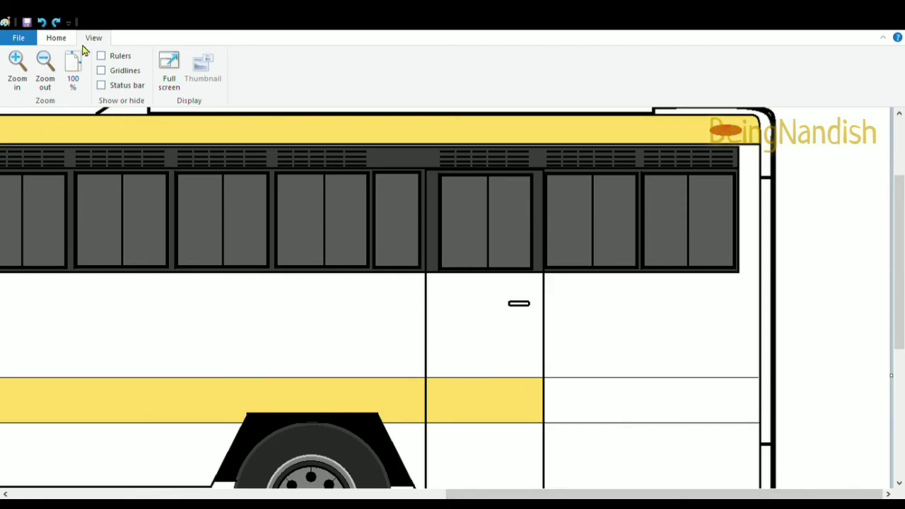
Fill the stripe section behind the rear door with light yellow
left_click(56, 38)
left_click(504, 56)
left_click(254, 59)
left_click(94, 38)
left_click(17, 69)
left_click_drag(558, 494, 751, 493)
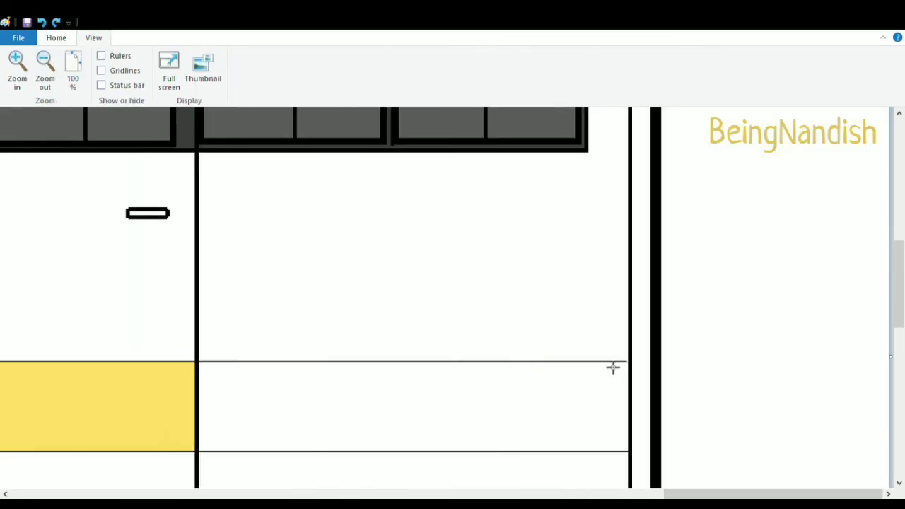
left_click(57, 41)
left_click(579, 85)
left_click(177, 62)
left_click(417, 417)
Fill the narrow strip beside the windscreen with light yellow
scroll(425, 455, "up", 3)
left_click_drag(678, 494, 65, 488)
left_click(253, 56)
left_click(505, 56)
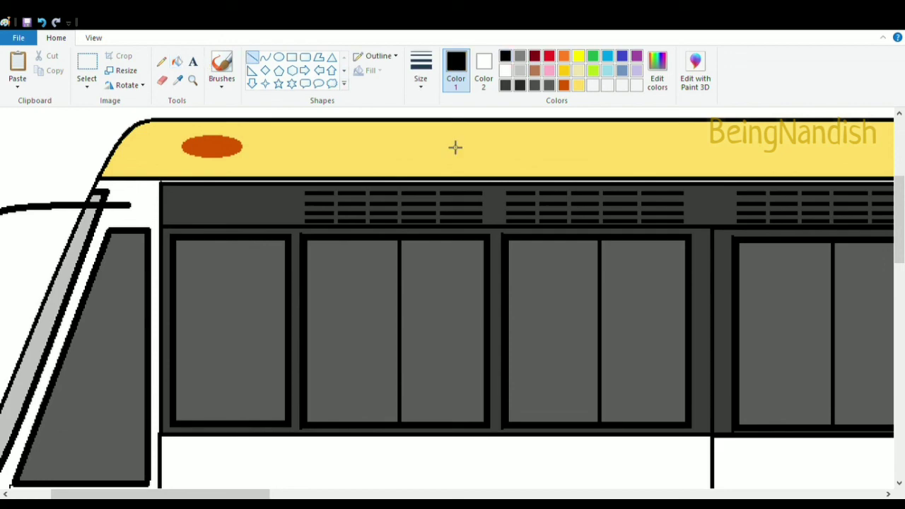
left_click(578, 85)
left_click(177, 62)
left_click(142, 200)
left_click(550, 86)
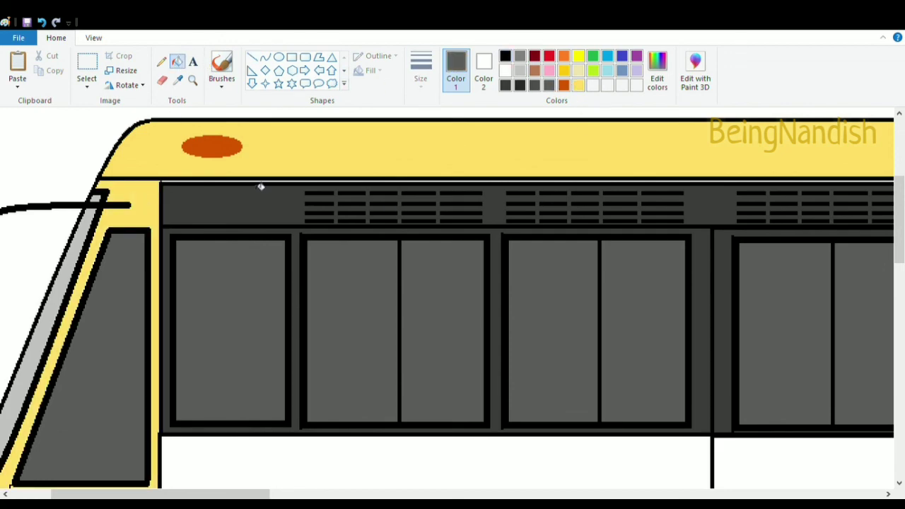
Fill the lower body panels and both doors with red
left_click(93, 39)
left_click(45, 69)
left_click_drag(540, 495, 323, 490)
scroll(323, 452, "down", 3)
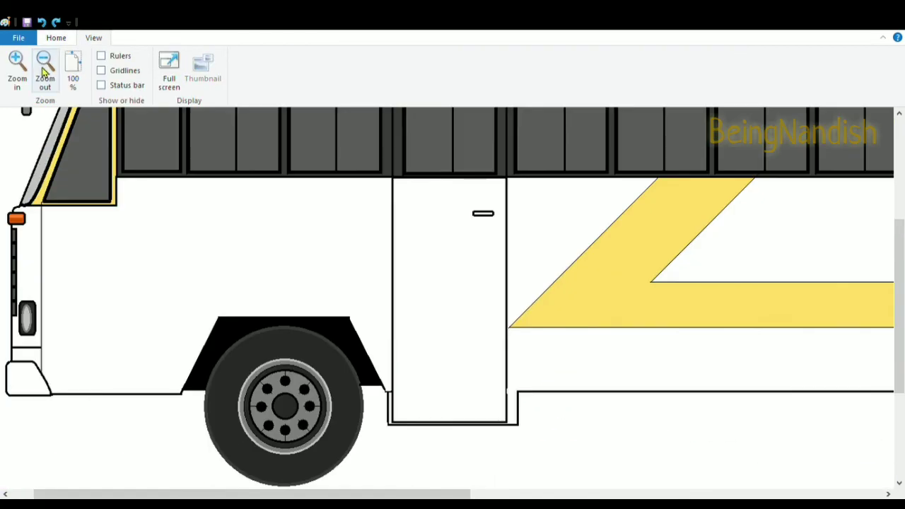
left_click(57, 39)
left_click(549, 56)
left_click(339, 269)
left_click(480, 298)
left_click(30, 267)
left_click(27, 355)
left_click(707, 244)
left_click(562, 359)
left_click_drag(424, 494, 778, 495)
left_click(601, 367)
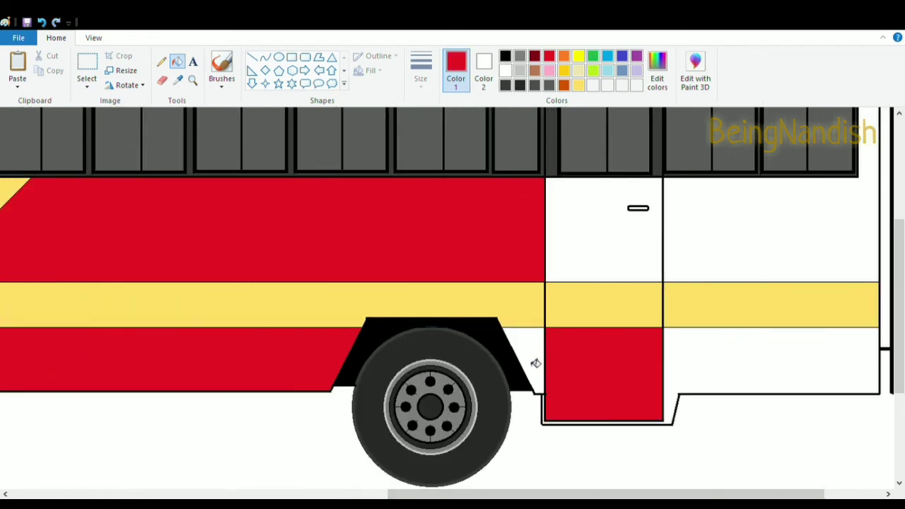
left_click(535, 362)
scroll(697, 386, "up", 3)
left_click(93, 37)
left_click(44, 63)
scroll(303, 269, "up", 1)
left_click(57, 38)
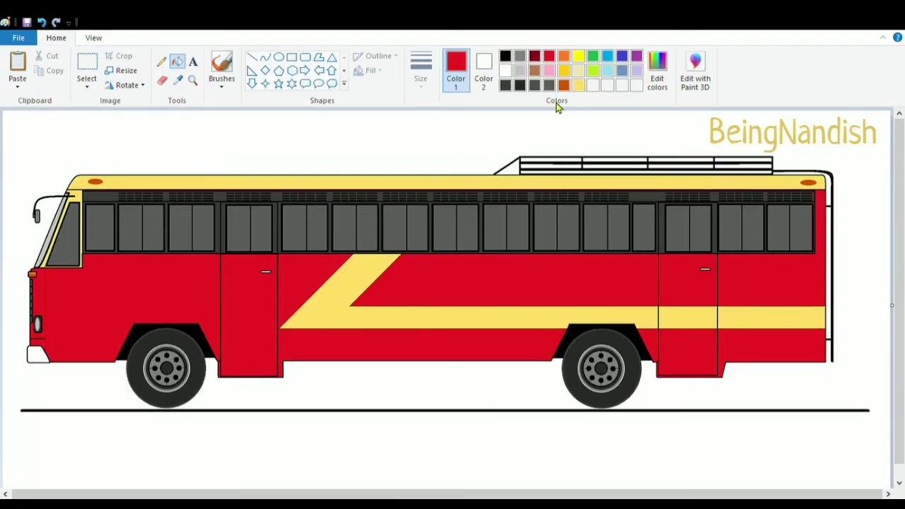
Fill the front bumper with dark grey
left_click(549, 86)
left_click(505, 71)
left_click(302, 412)
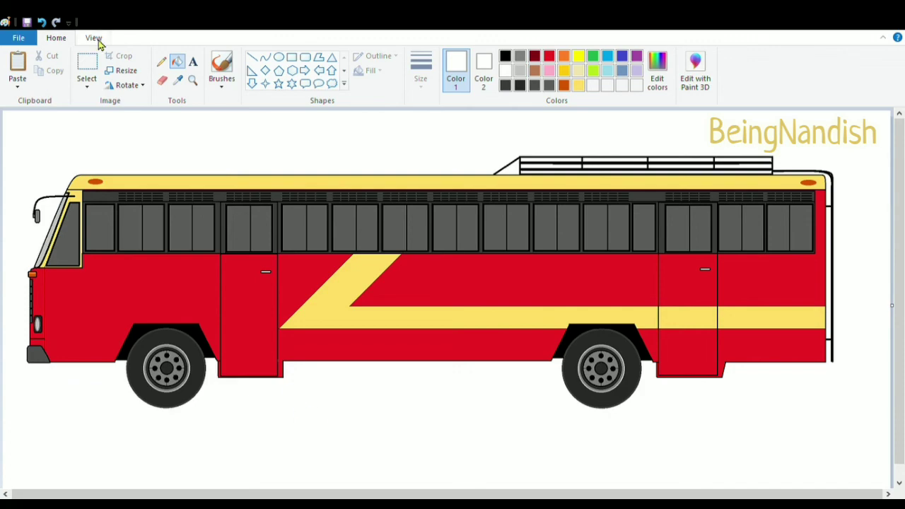
Fill both door handles with dark grey
left_click(94, 38)
left_click(17, 64)
left_click_drag(297, 494, 419, 494)
left_click(57, 38)
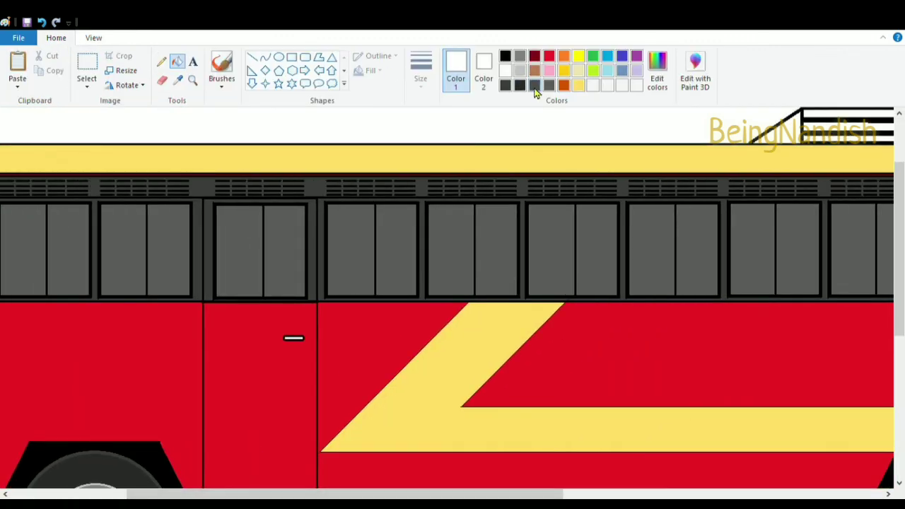
left_click(534, 87)
left_click(299, 338)
left_click_drag(332, 495, 651, 494)
left_click(526, 334)
scroll(441, 289, "down", 3)
left_click_drag(495, 494, 243, 494)
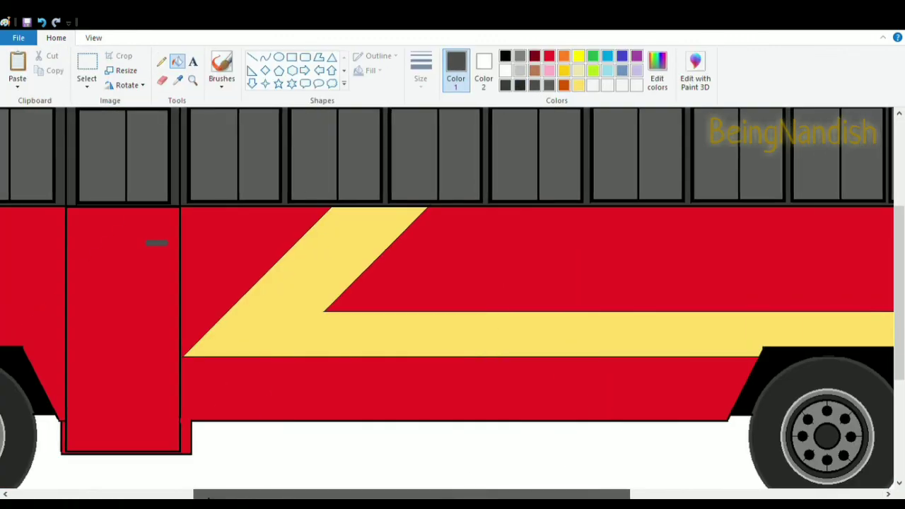
Refill the red body panels and doors with a brighter red
left_click(548, 56)
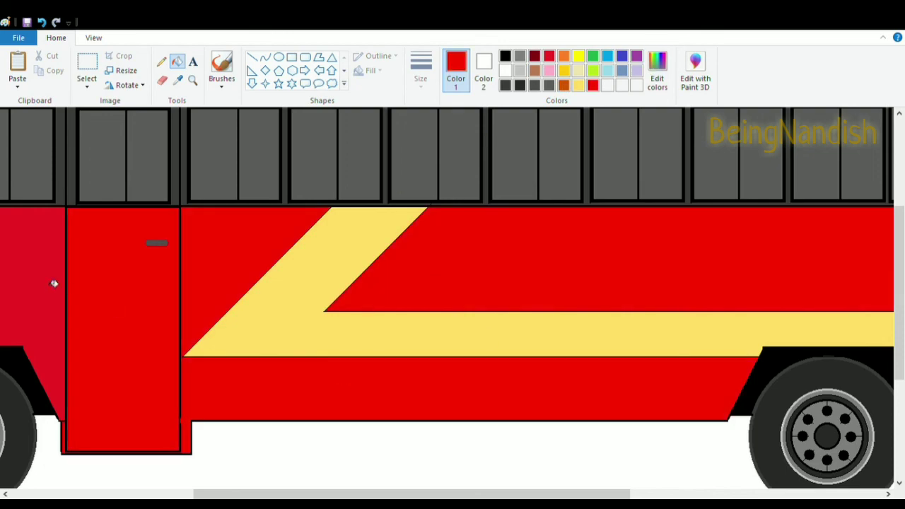
left_click(93, 37)
left_click(45, 65)
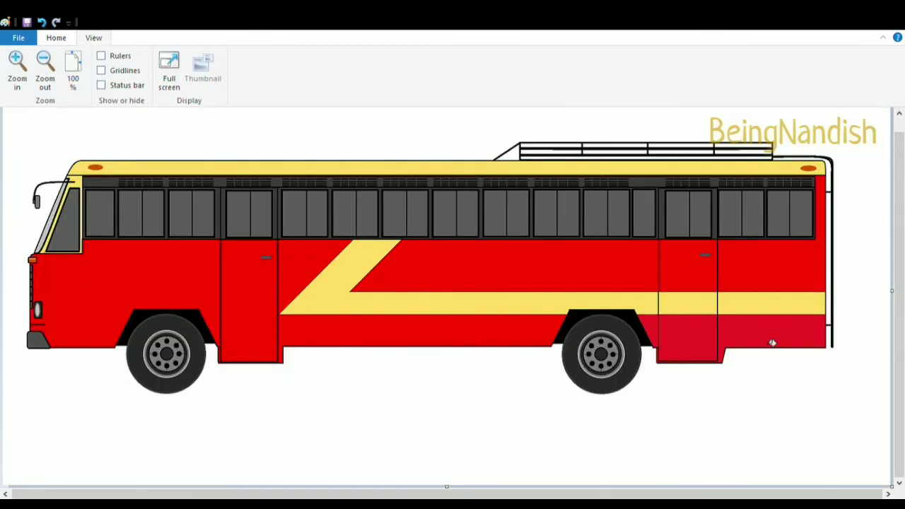
scroll(554, 285, "up", 1)
left_click(55, 38)
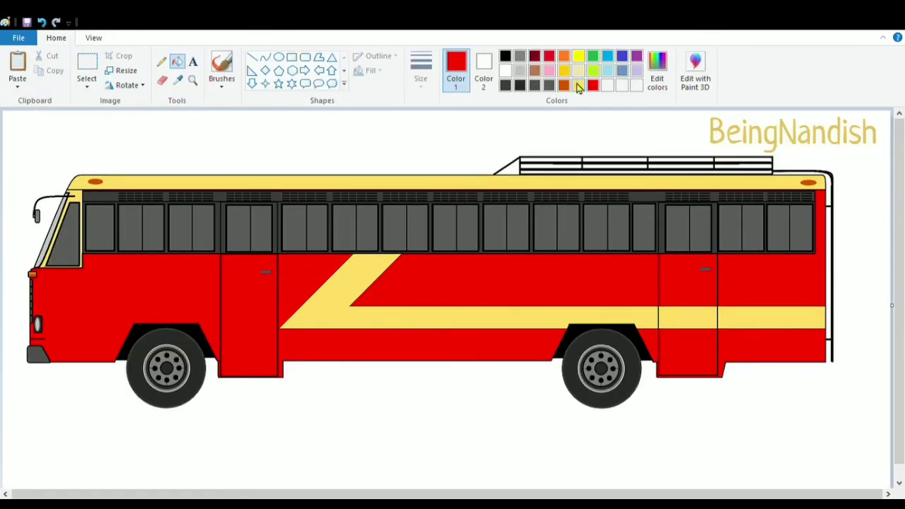
left_click(339, 349)
Fill the long side stripe with a deeper yellow
left_click(343, 318)
left_click(685, 315)
left_click(750, 317)
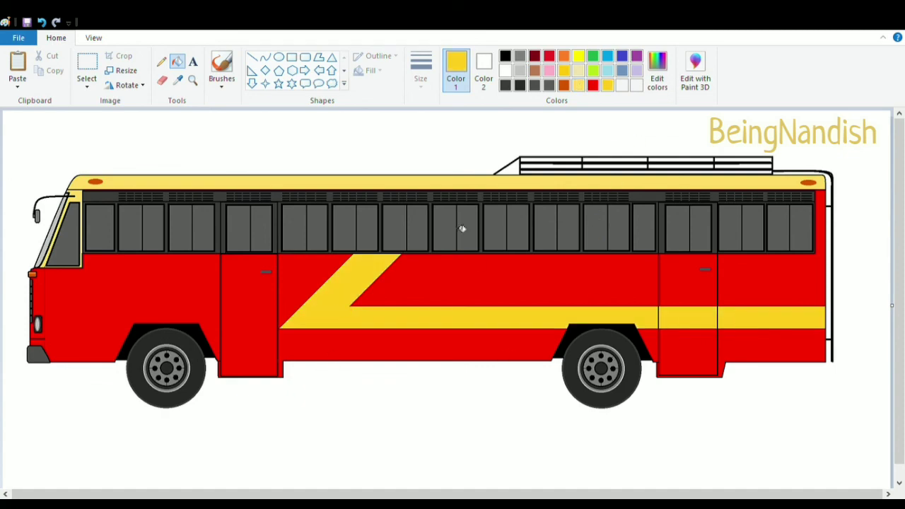
left_click(438, 186)
Refill the side stripe and roof band with light yellow
left_click(579, 85)
left_click(622, 318)
left_click(686, 319)
left_click(750, 325)
left_click(738, 188)
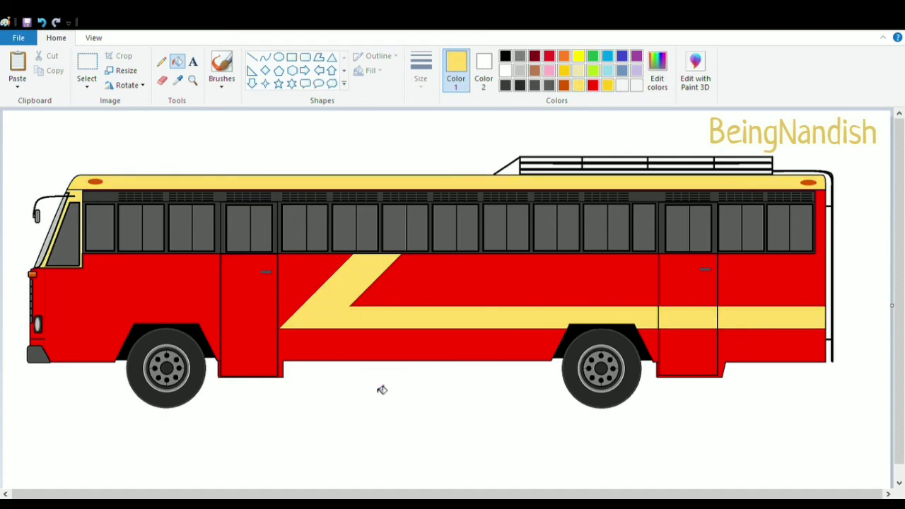
Divide the diagonal stripe into bands with six horizontal black lines
left_click(94, 38)
left_click(16, 63)
left_click(56, 37)
left_click(252, 56)
left_click(505, 57)
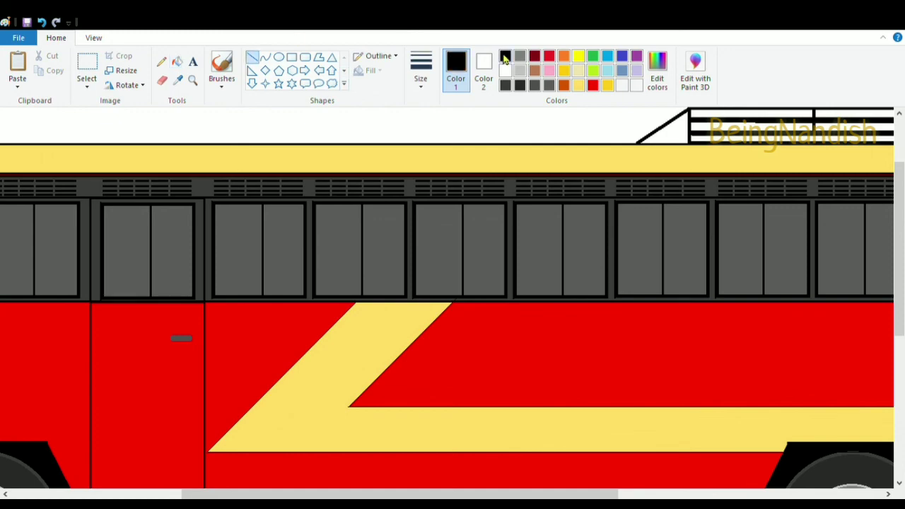
scroll(406, 251, "down", 3)
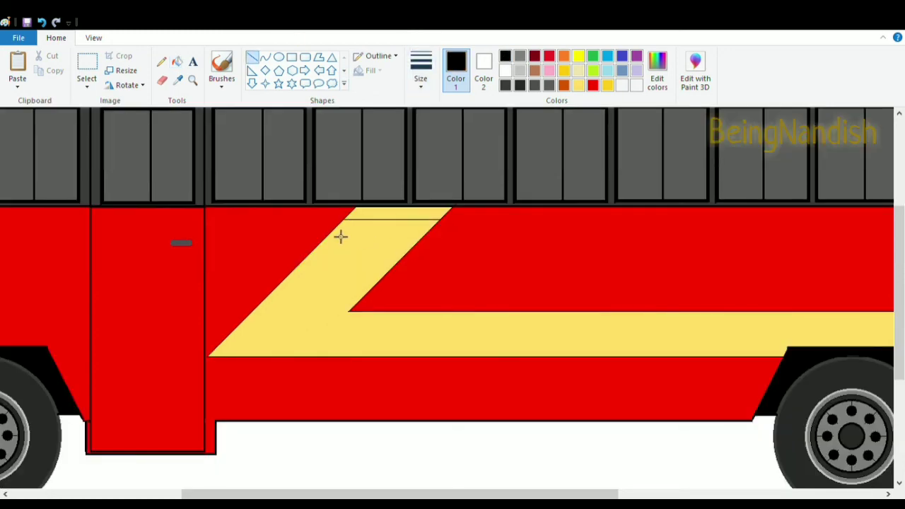
key("alt+v")
key("i")
scroll(427, 330, "right", 5)
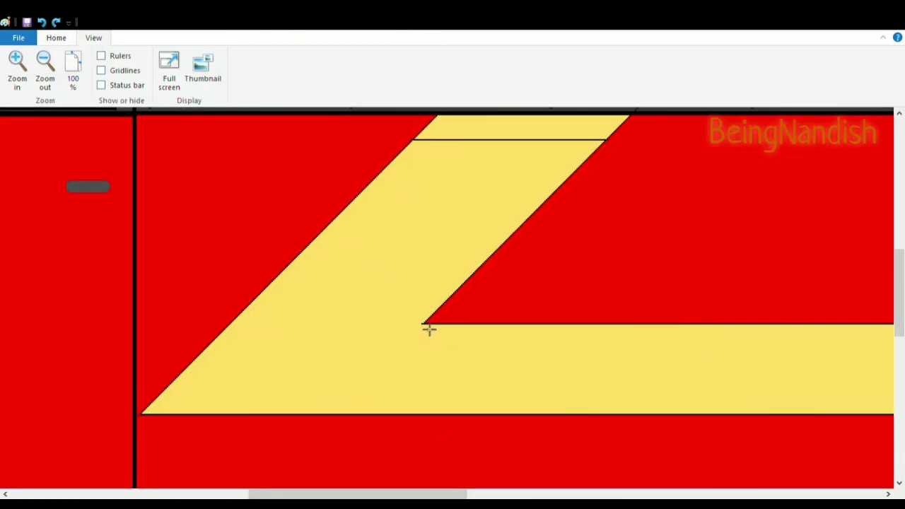
left_click_drag(424, 325, 230, 324)
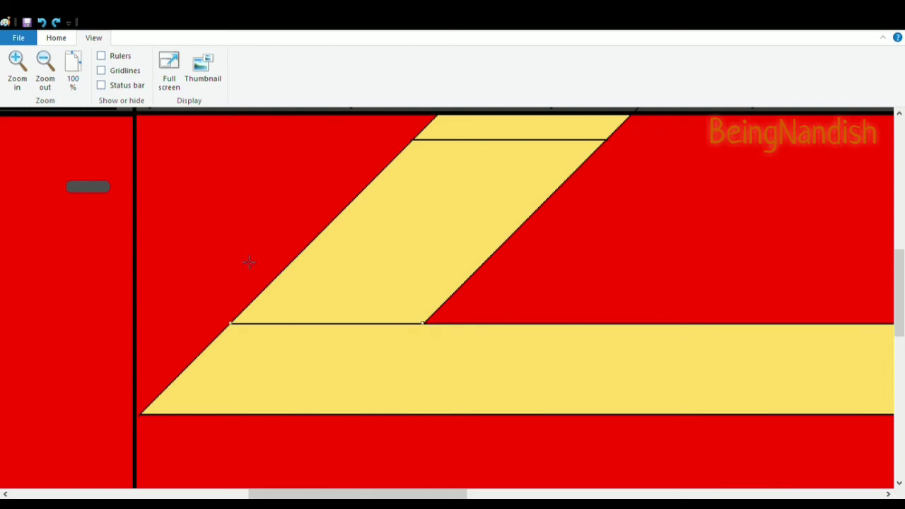
left_click_drag(259, 294, 452, 294)
left_click_drag(363, 273, 481, 269)
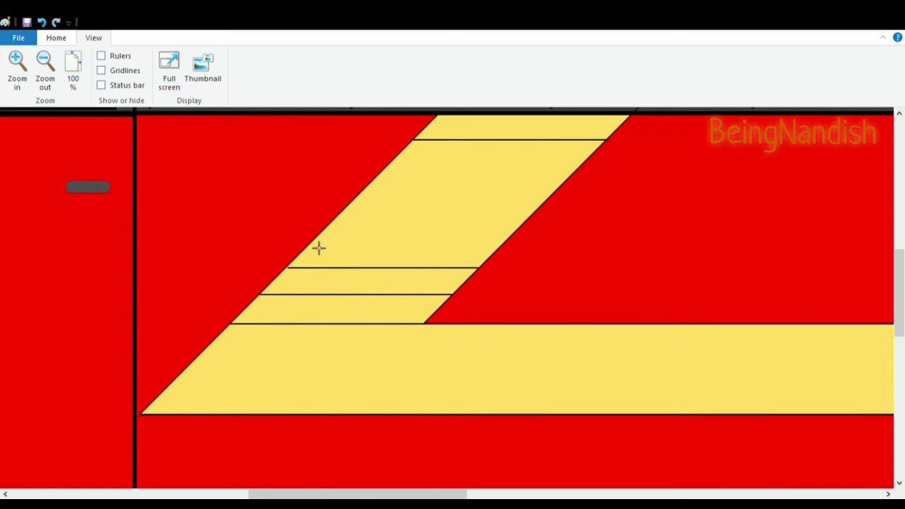
left_click_drag(317, 248, 485, 248)
left_click_drag(343, 221, 517, 221)
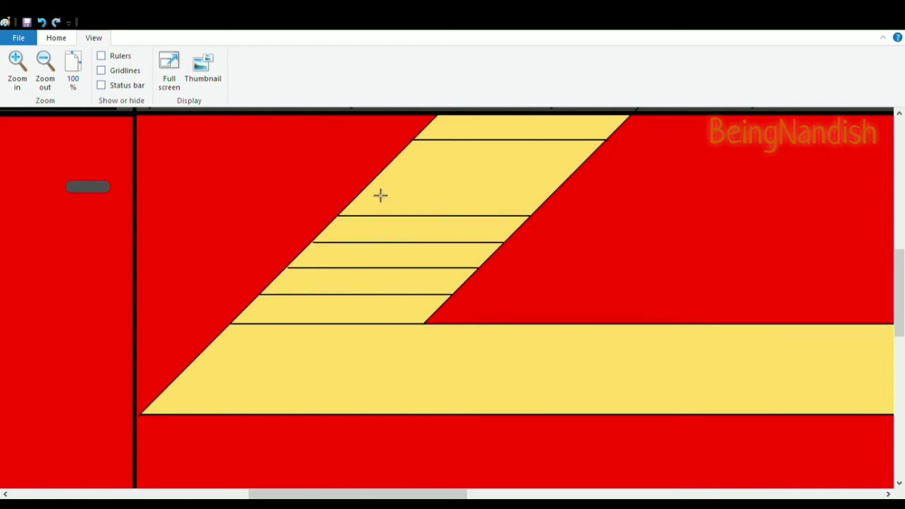
left_click_drag(401, 162, 591, 163)
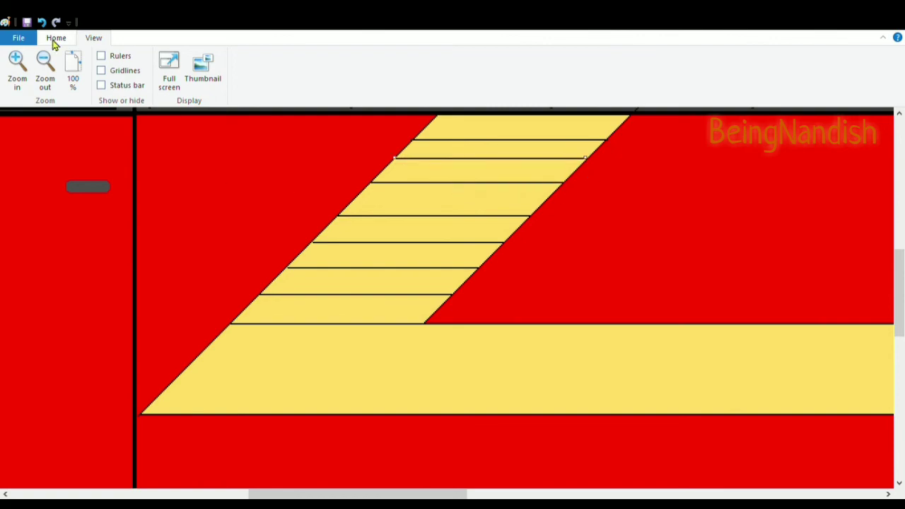
Fill alternate bands of the diagonal stripe with red
left_click(56, 39)
left_click(549, 55)
left_click(177, 61)
key("ctrl+z")
left_click(376, 315)
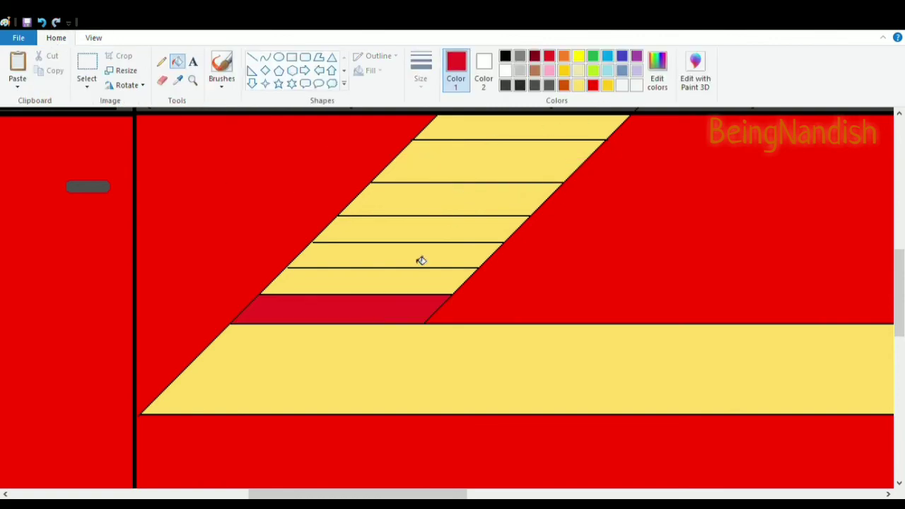
left_click(449, 253)
left_click(495, 199)
left_click(489, 135)
left_click(94, 37)
left_click(45, 67)
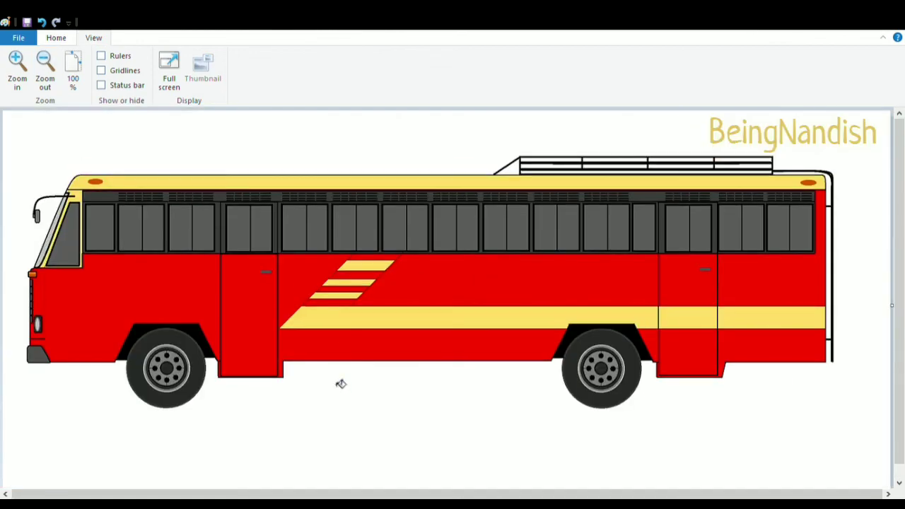
Undo the stripe bands and their red fills
left_click(41, 22)
left_click(42, 22)
left_click(42, 22)
left_click(42, 22)
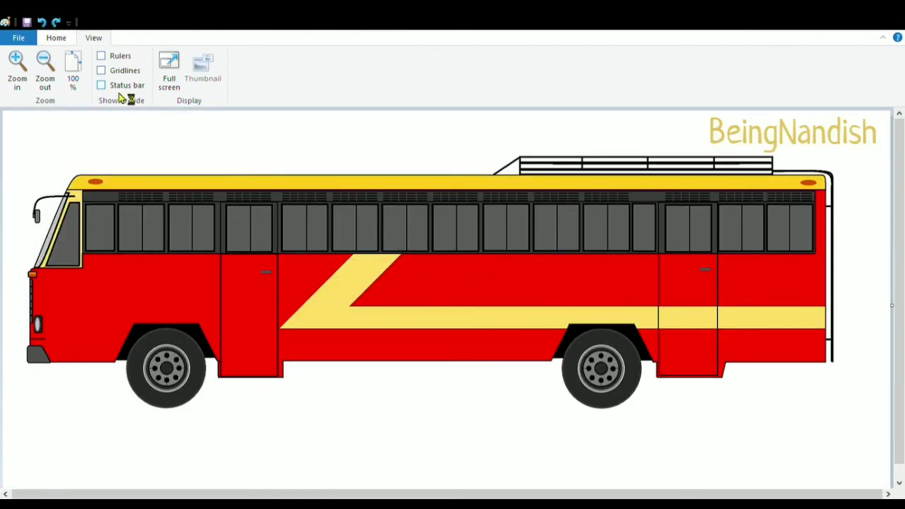
Fill the upper rear panel with light yellow
left_click(56, 37)
left_click(581, 85)
left_click(771, 281)
Fill the roof carrier's sloped base with grey and the upper rear panel with red
left_click(520, 56)
left_click(508, 168)
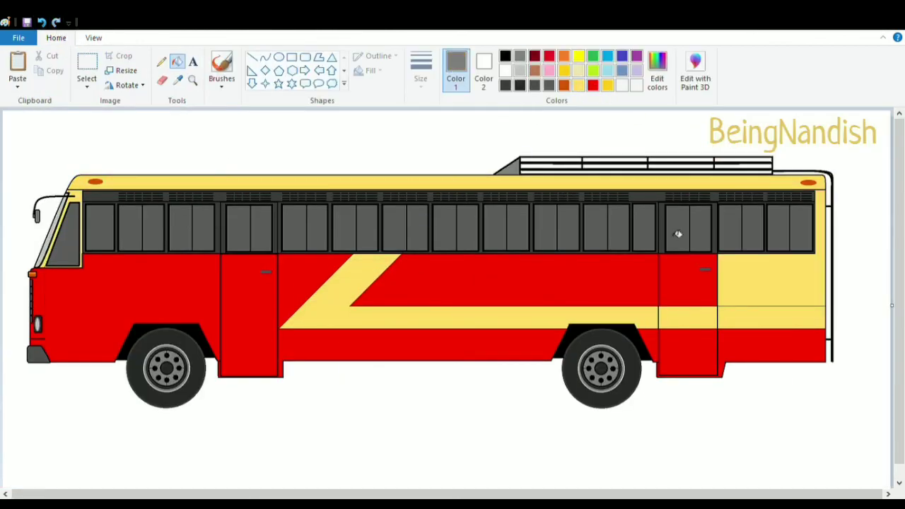
left_click(592, 85)
left_click(739, 283)
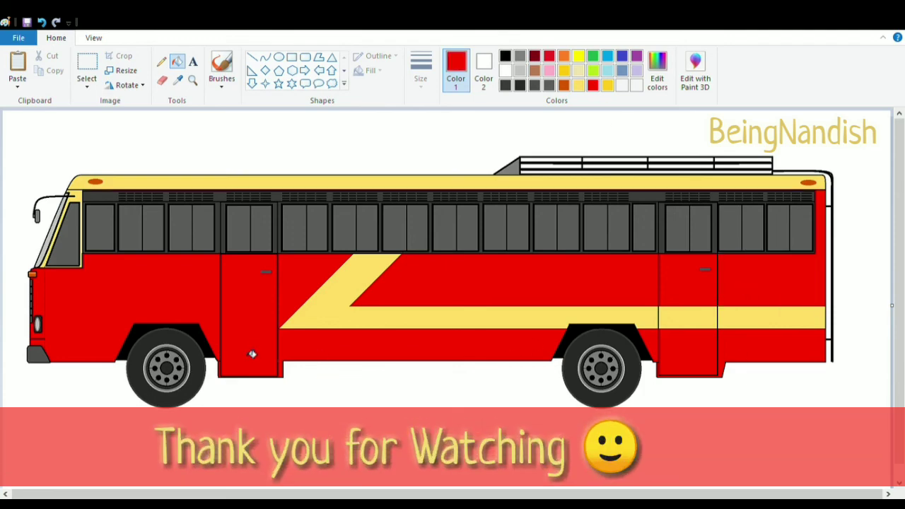